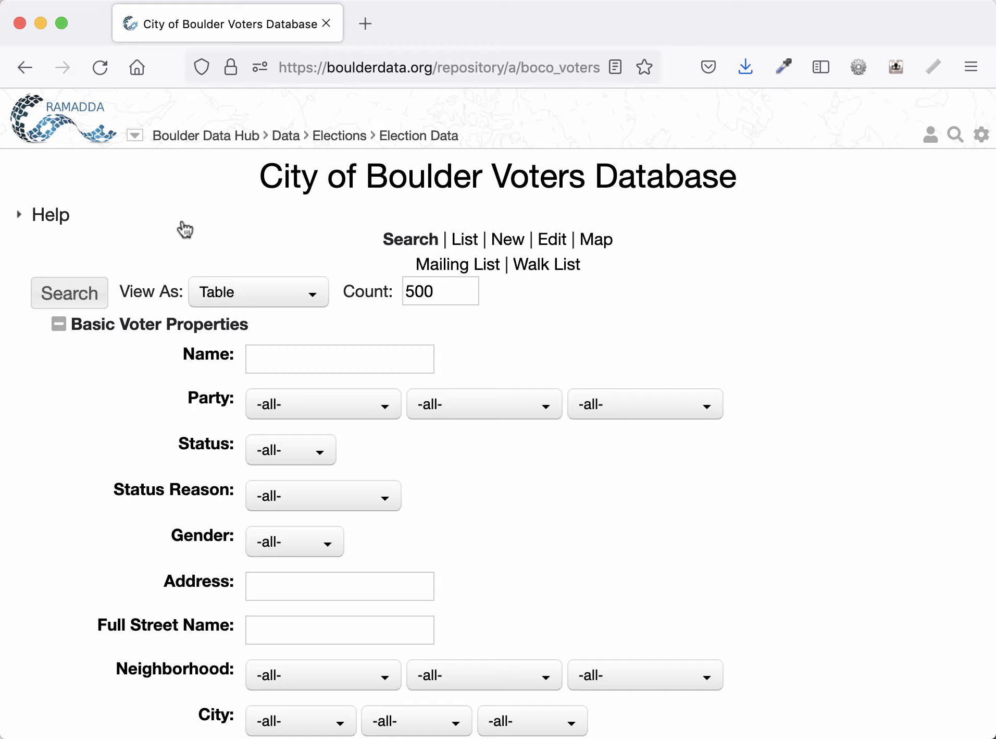
- Expand the Help notes to read about the Mailing List and Walk List presets, then collapse them
{"action": "left_click", "coordinate": [46, 215]}
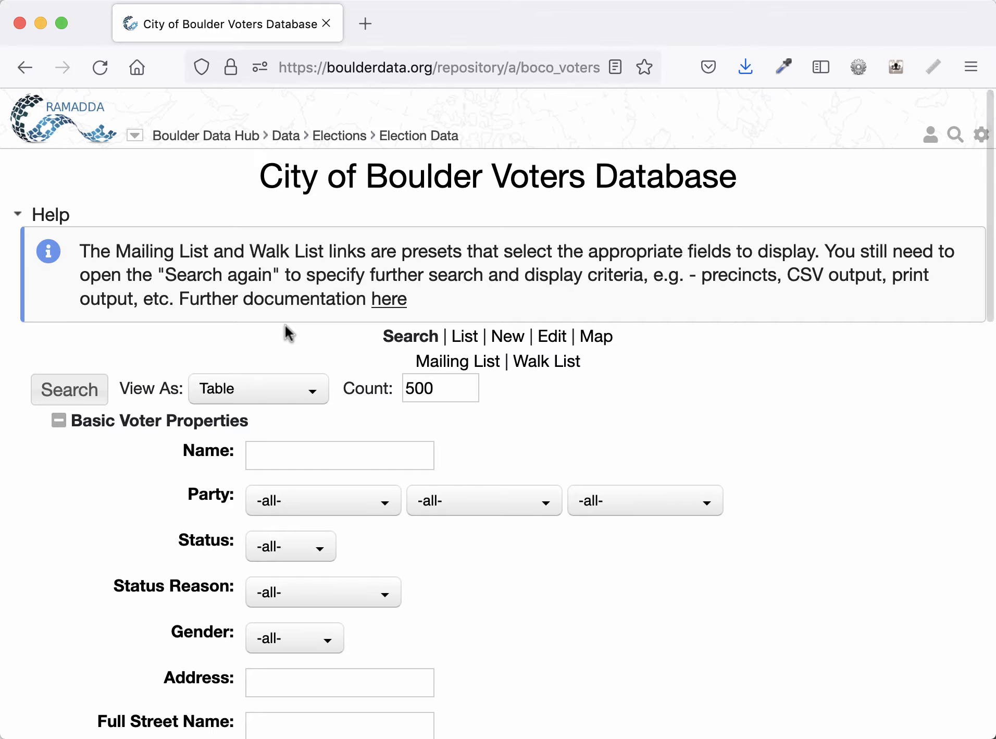
{"action": "left_click", "coordinate": [58, 219]}
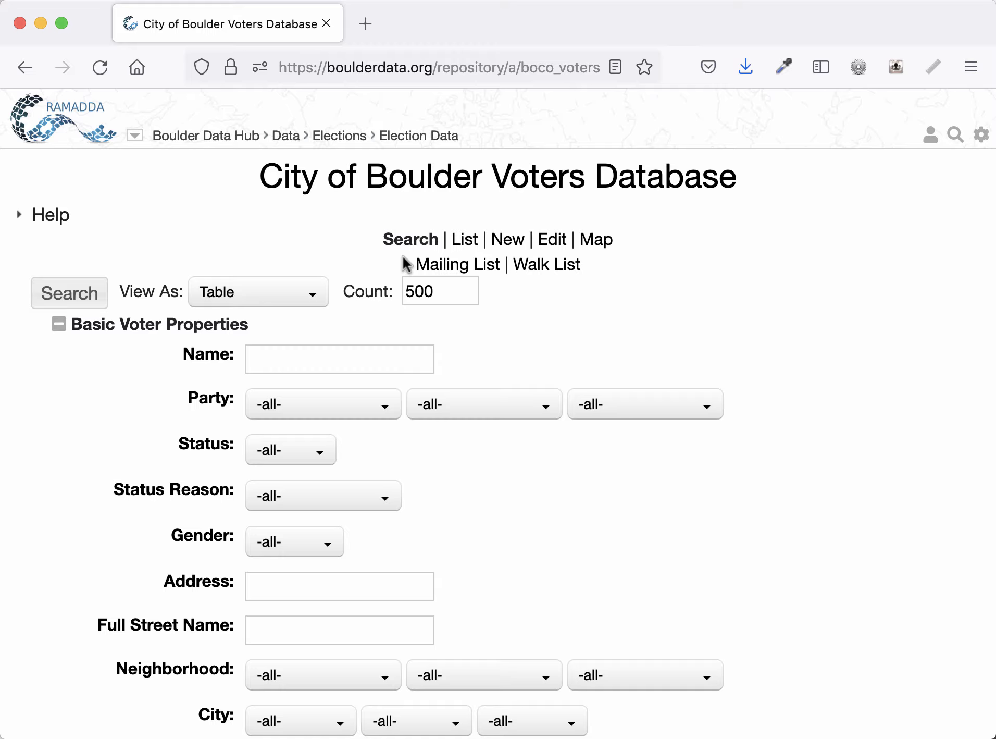
- Run the Mailing List preset and open the Search again form
{"action": "left_click", "coordinate": [434, 267]}
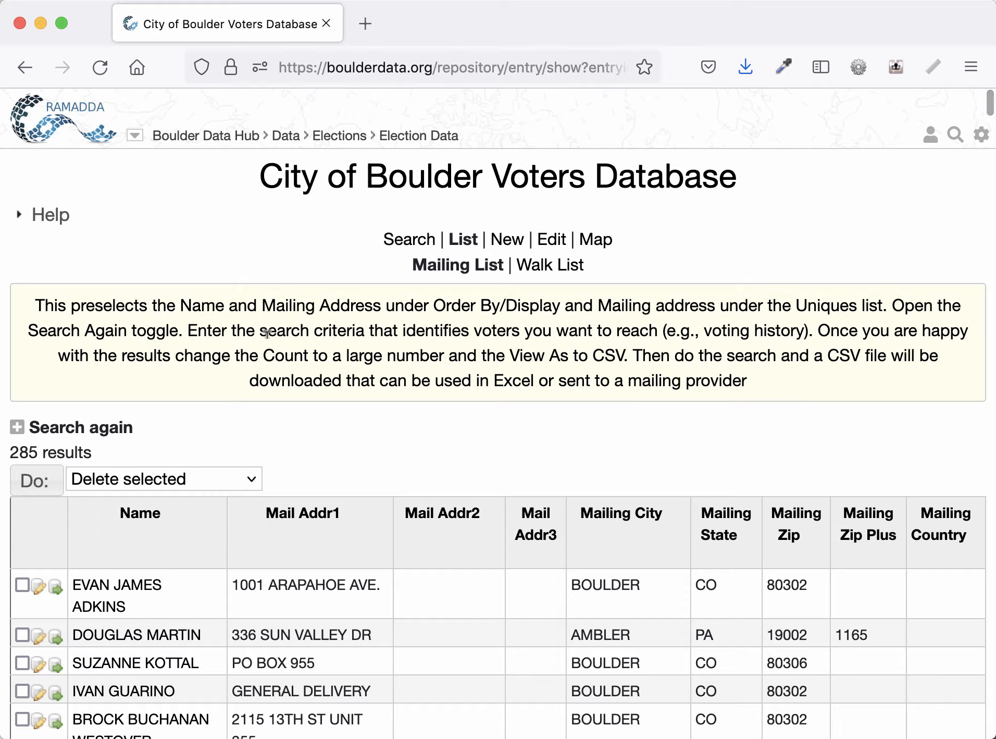
{"action": "left_click", "coordinate": [116, 432]}
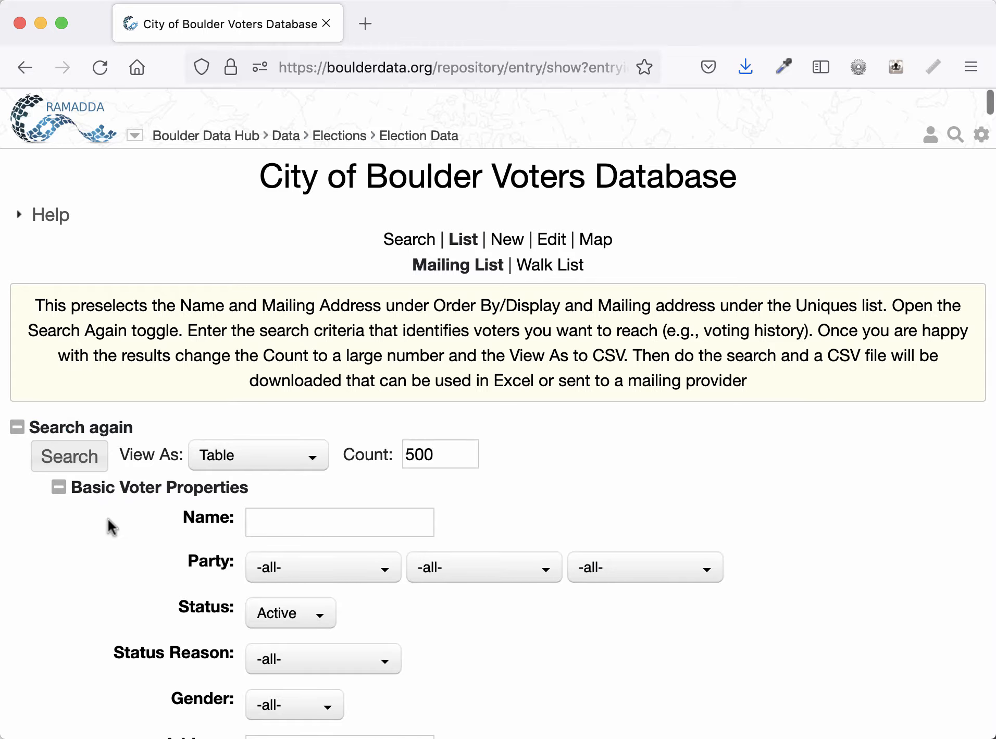
{"action": "scroll", "coordinate": [109, 519], "scroll_direction": "down", "scroll_amount": 3}
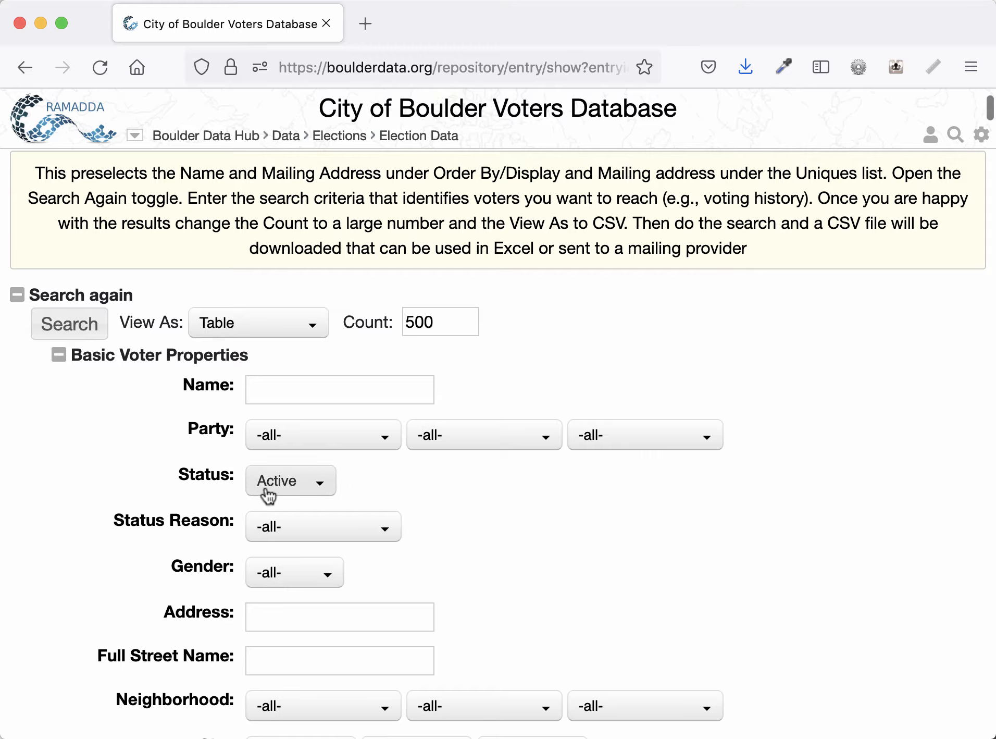
- Collapse Basic Voter Properties and expand Order By/Display with its Display field list
{"action": "left_click", "coordinate": [112, 357]}
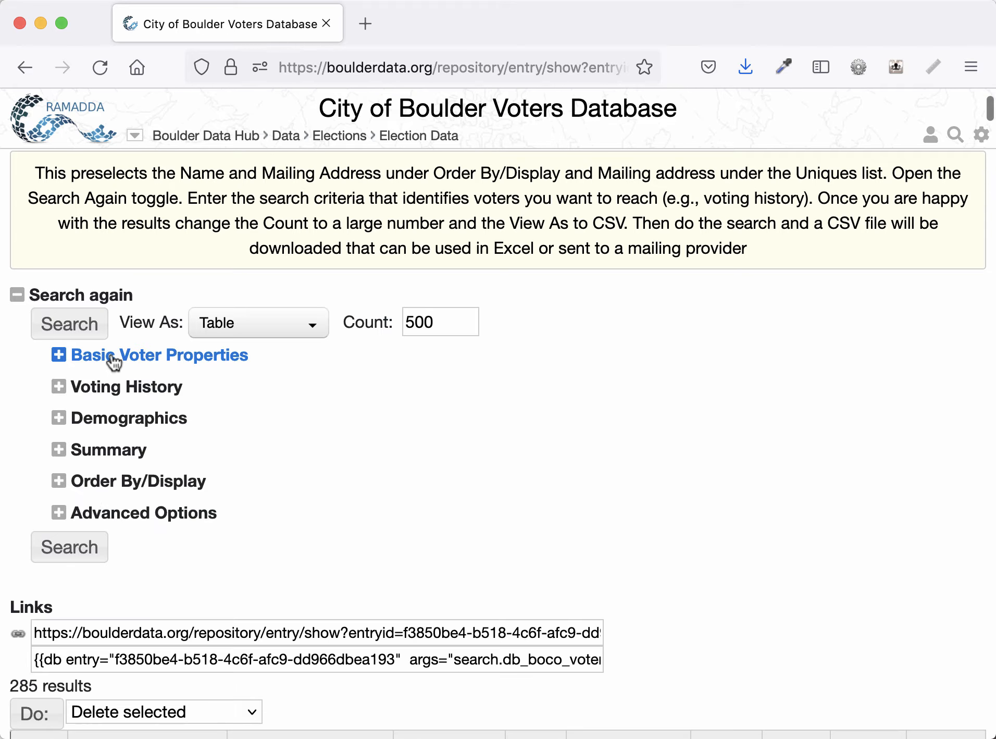
{"action": "left_click", "coordinate": [104, 482]}
{"action": "scroll", "coordinate": [85, 507], "scroll_direction": "down", "scroll_amount": 2}
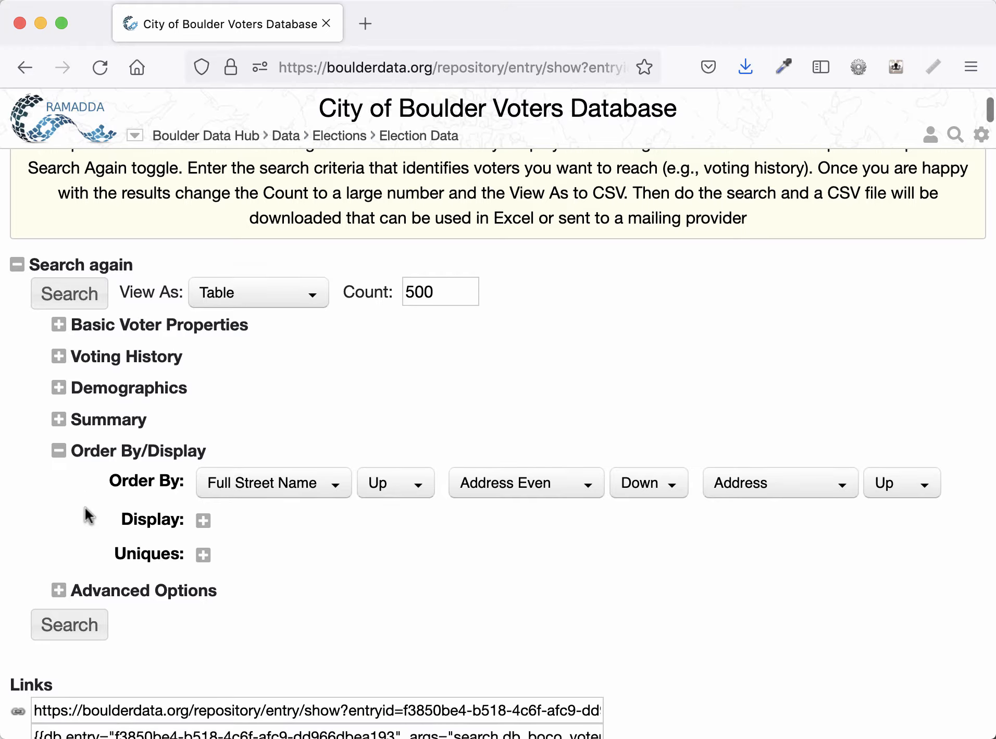
{"action": "left_click", "coordinate": [204, 492]}
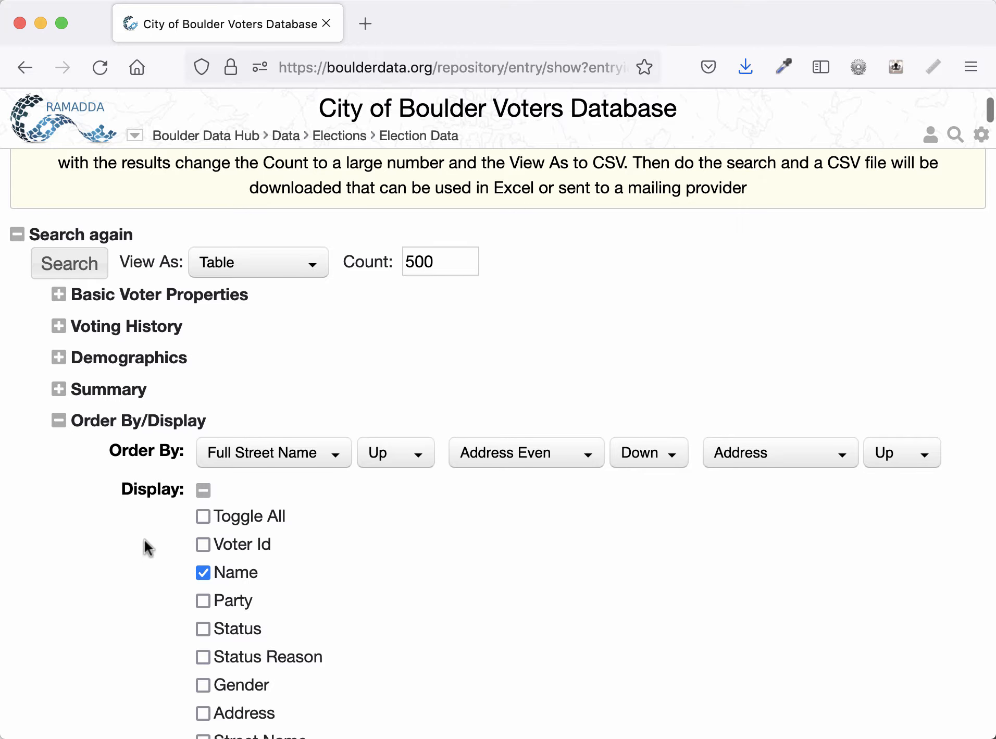
- Review which Display fields the preset has checked, then collapse the Display list
{"action": "scroll", "coordinate": [144, 542], "scroll_direction": "down", "scroll_amount": 10}
{"action": "scroll", "coordinate": [145, 543], "scroll_direction": "down", "scroll_amount": 10}
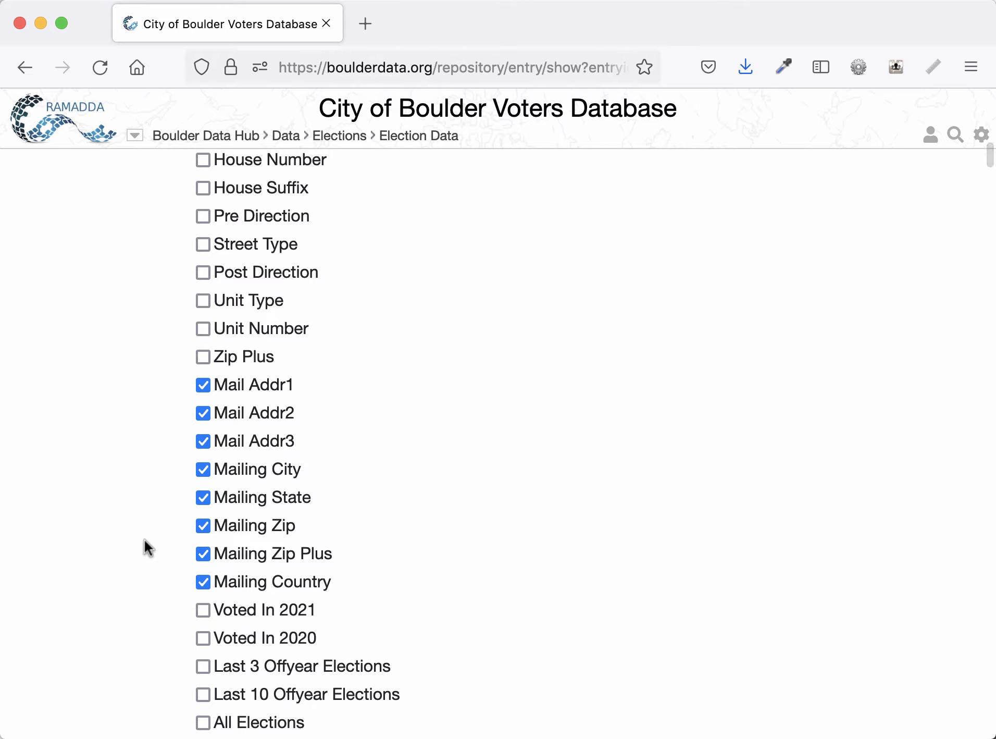
{"action": "scroll", "coordinate": [144, 540], "scroll_direction": "up", "scroll_amount": 5}
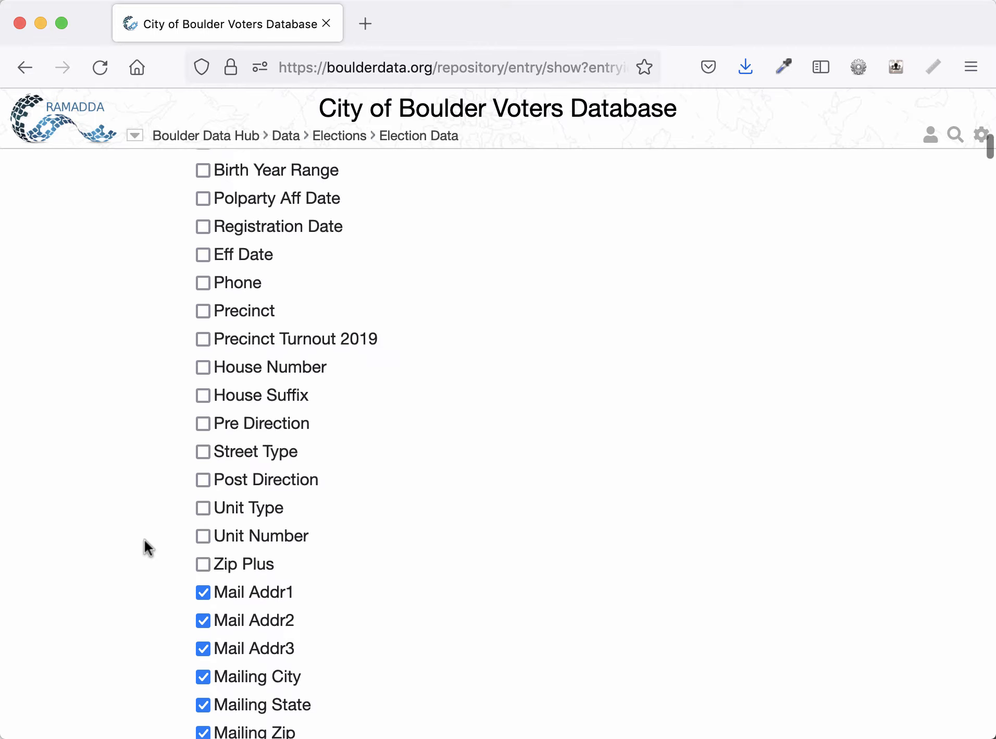
{"action": "scroll", "coordinate": [144, 540], "scroll_direction": "down", "scroll_amount": 4}
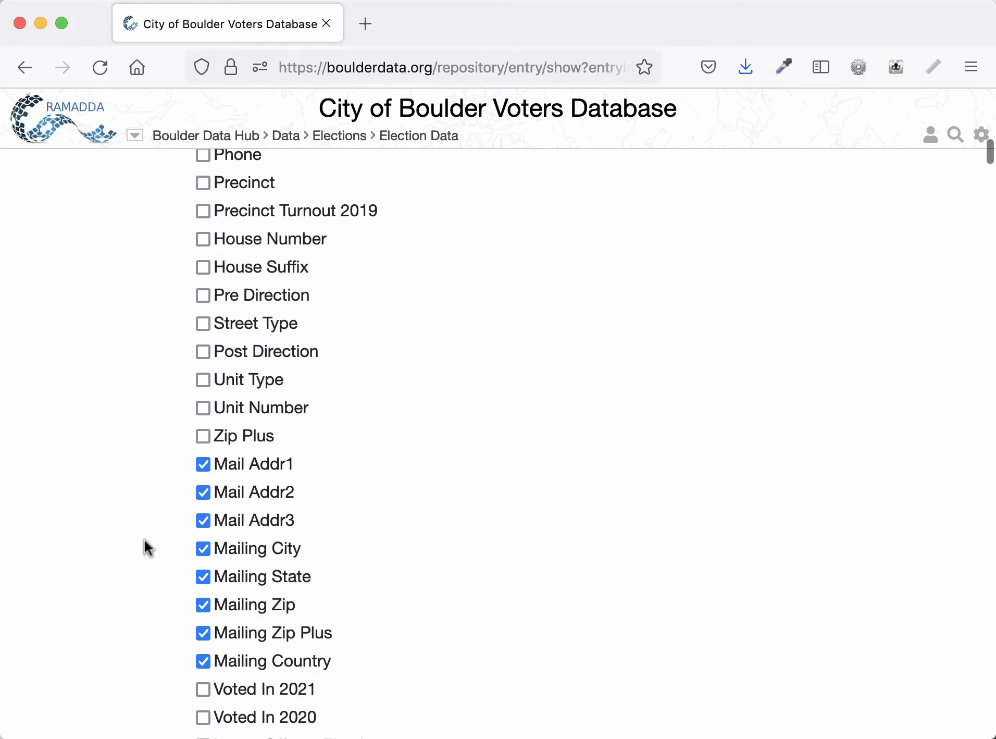
{"action": "scroll", "coordinate": [158, 529], "scroll_direction": "up", "scroll_amount": 5}
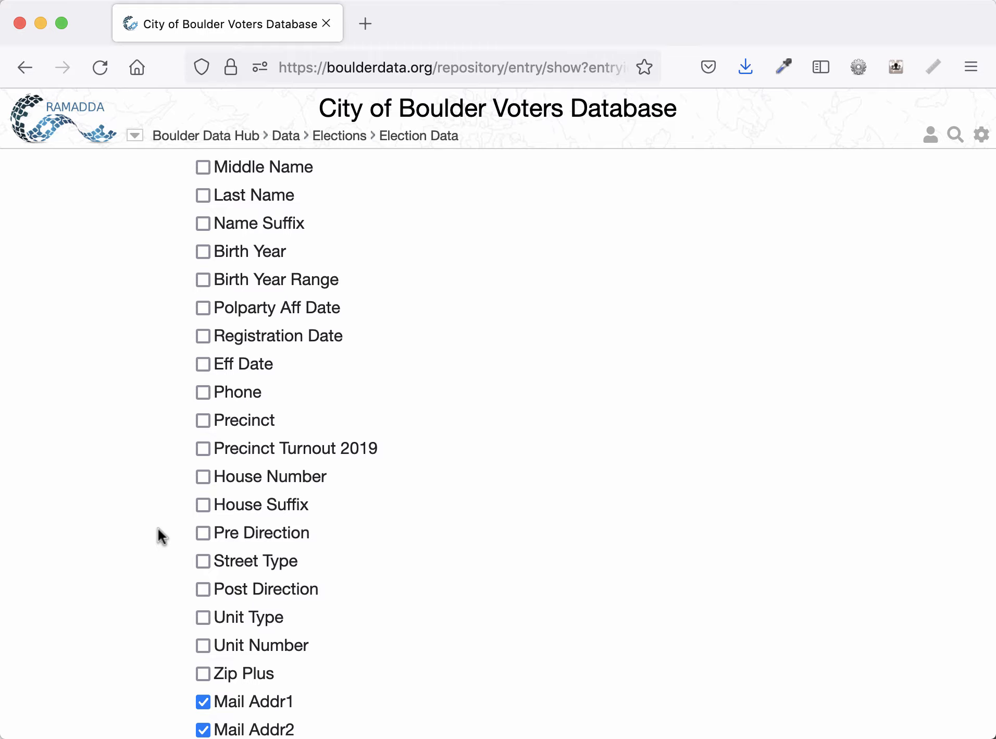
{"action": "scroll", "coordinate": [158, 528], "scroll_direction": "up", "scroll_amount": 6}
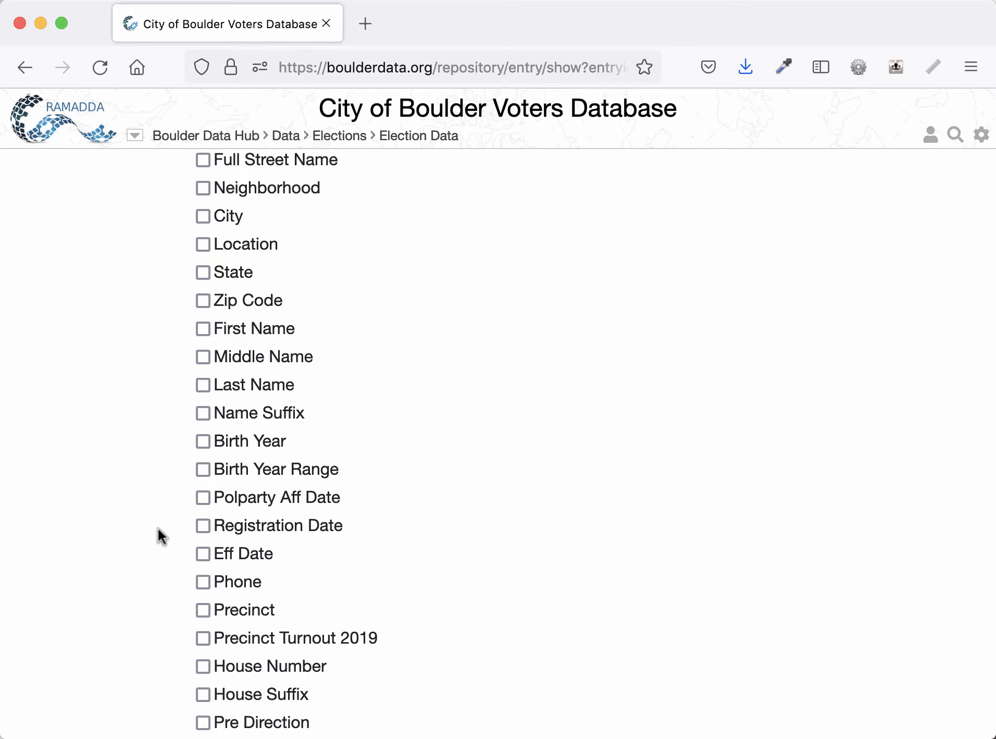
{"action": "scroll", "coordinate": [158, 528], "scroll_direction": "up", "scroll_amount": 5}
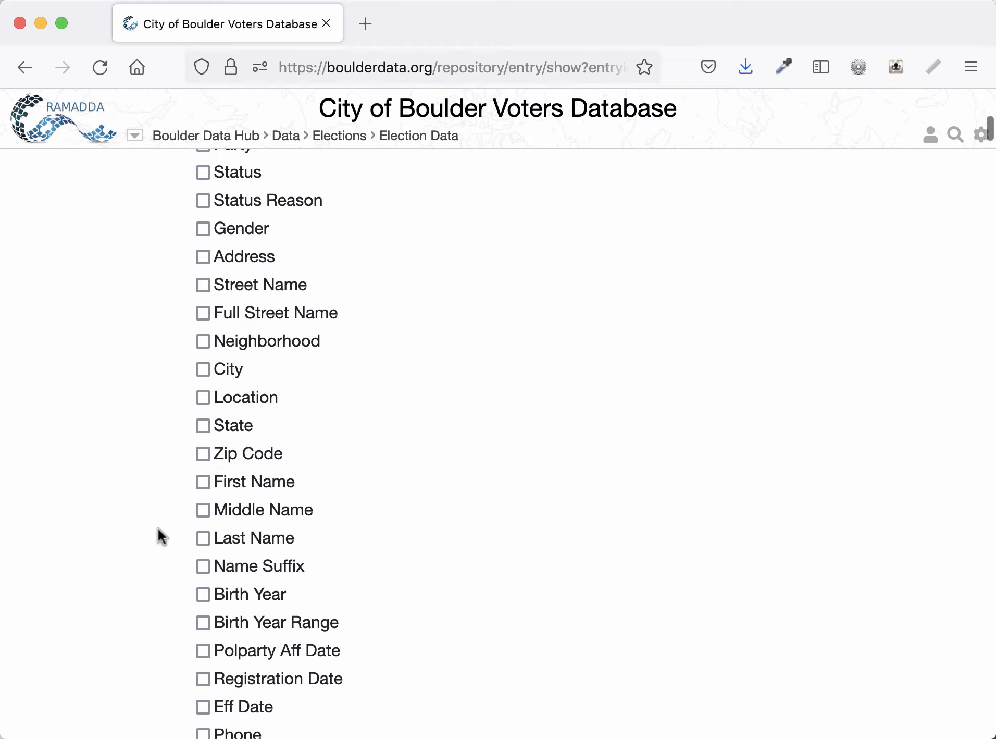
{"action": "scroll", "coordinate": [158, 528], "scroll_direction": "up", "scroll_amount": 1}
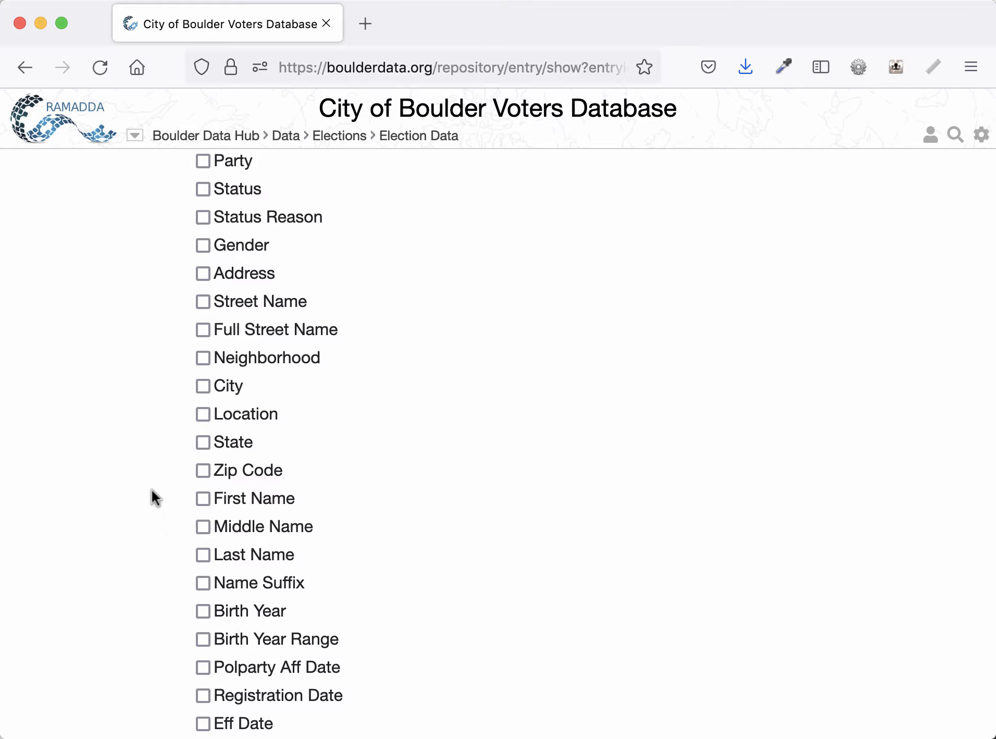
{"action": "scroll", "coordinate": [151, 490], "scroll_direction": "up", "scroll_amount": 2}
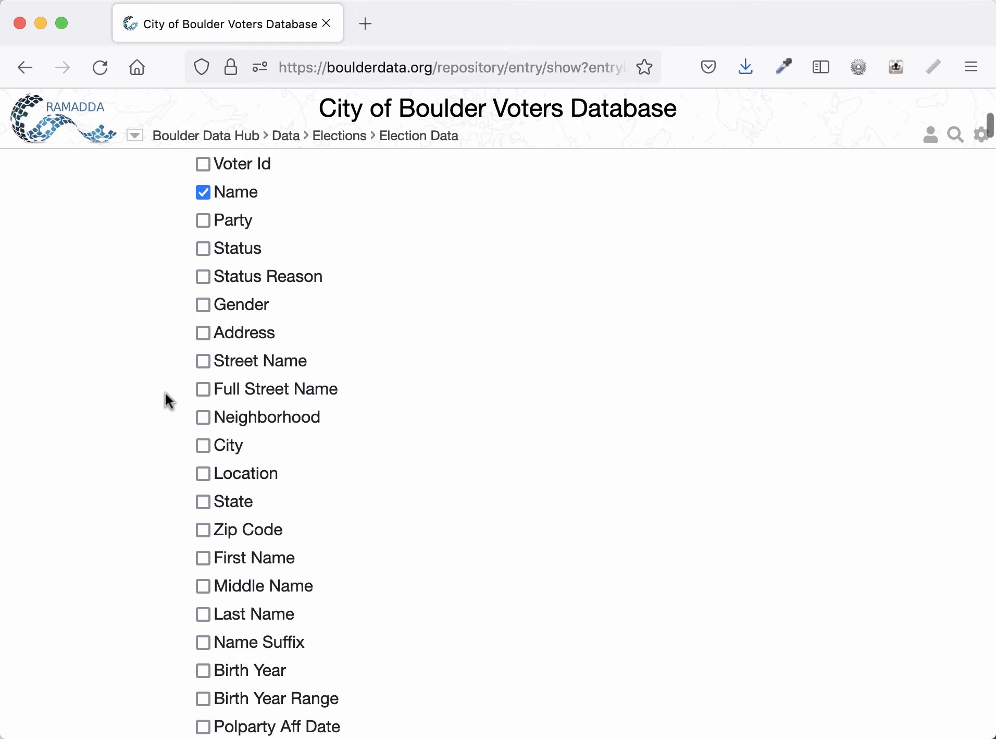
{"action": "scroll", "coordinate": [165, 393], "scroll_direction": "down", "scroll_amount": 1}
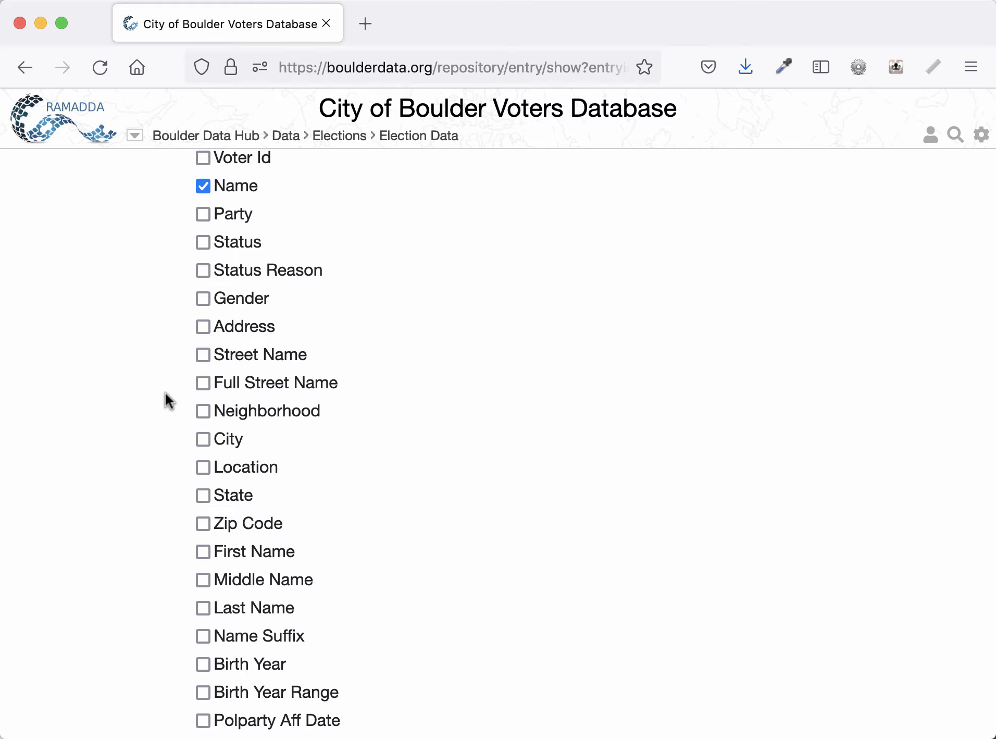
{"action": "scroll", "coordinate": [166, 393], "scroll_direction": "up", "scroll_amount": 1}
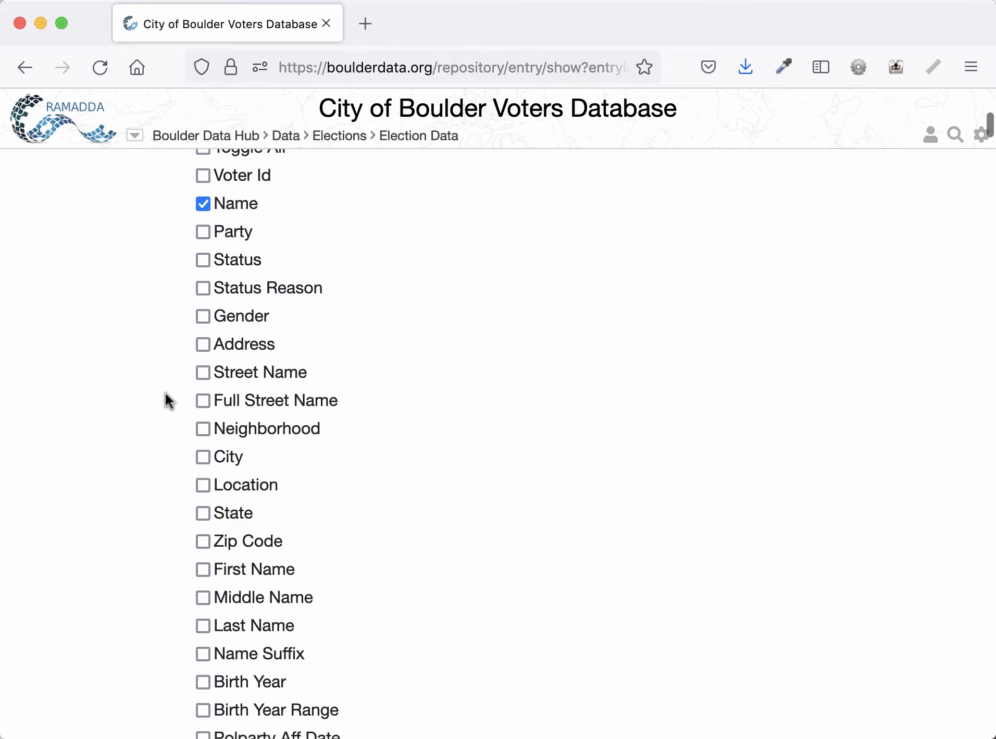
{"action": "scroll", "coordinate": [165, 393], "scroll_direction": "down", "scroll_amount": 10}
{"action": "scroll", "coordinate": [166, 393], "scroll_direction": "down", "scroll_amount": 7}
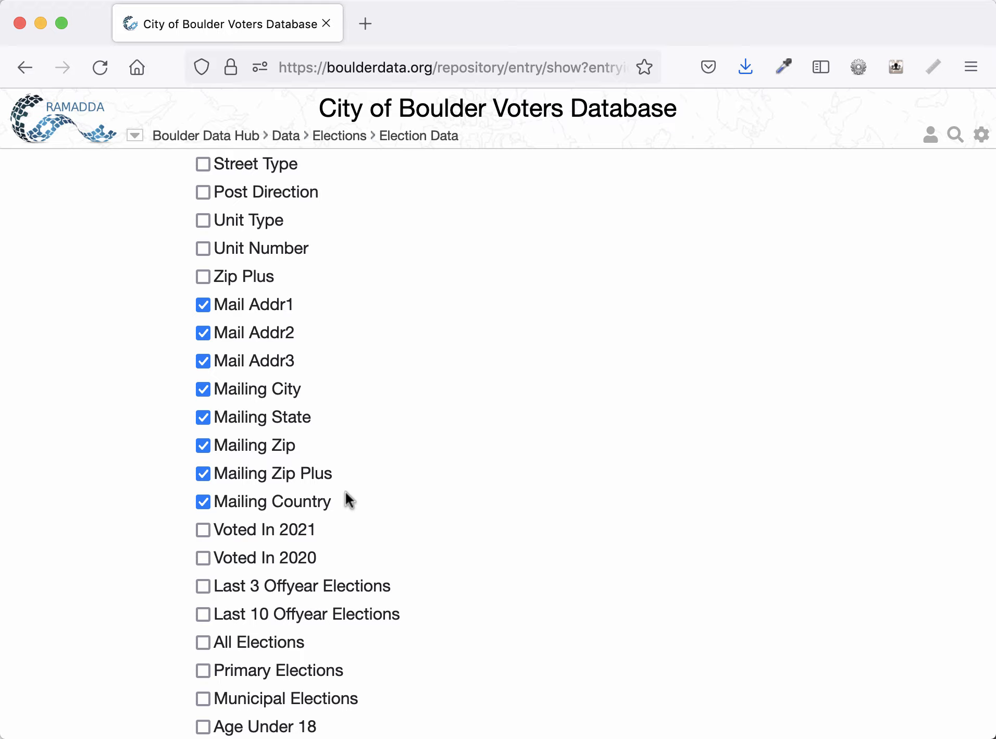
{"action": "scroll", "coordinate": [345, 492], "scroll_direction": "up", "scroll_amount": 15}
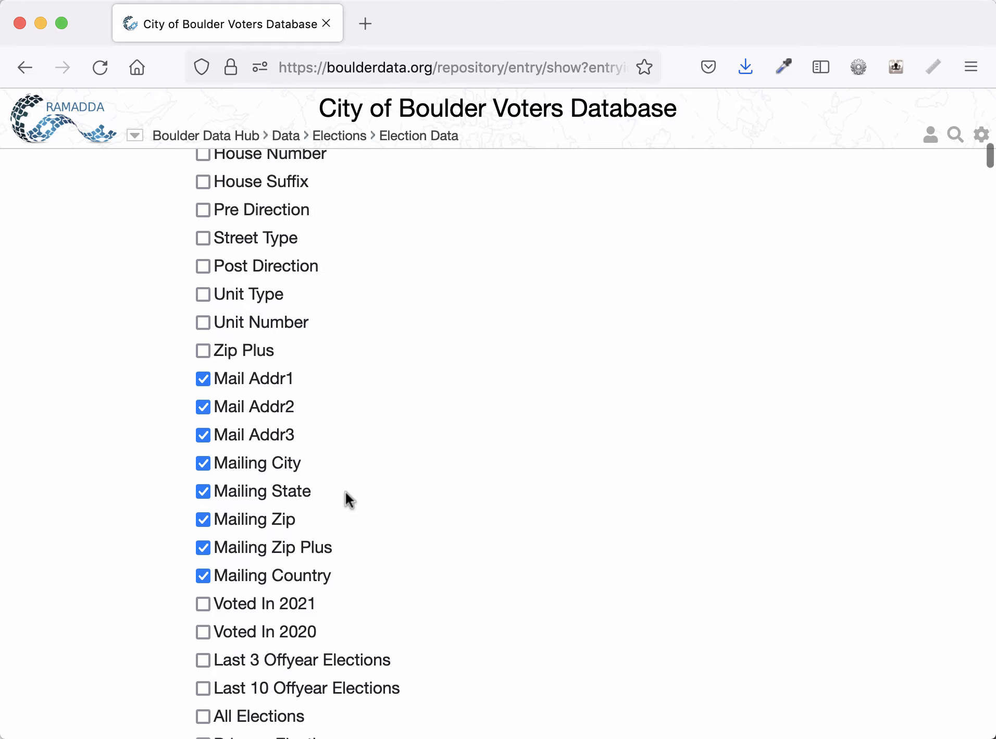
{"action": "scroll", "coordinate": [345, 499], "scroll_direction": "up", "scroll_amount": 3}
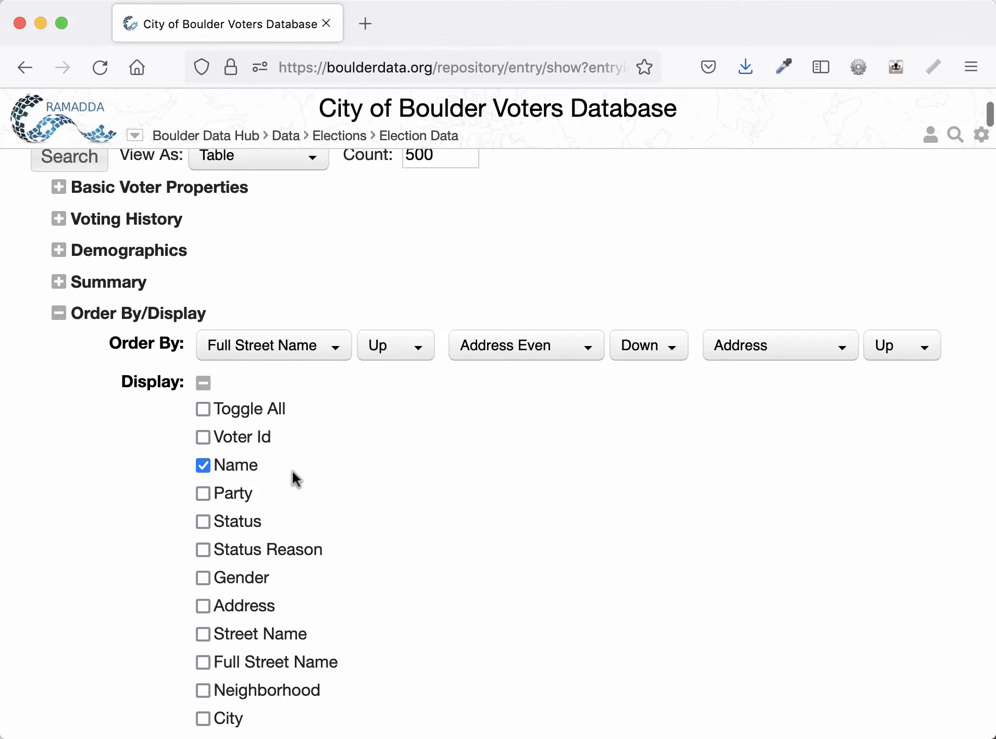
{"action": "left_click", "coordinate": [203, 383]}
- Expand Basic Voter Properties and review its preset filters, including the Mailing Country field
{"action": "scroll", "coordinate": [78, 419], "scroll_direction": "up", "scroll_amount": 3}
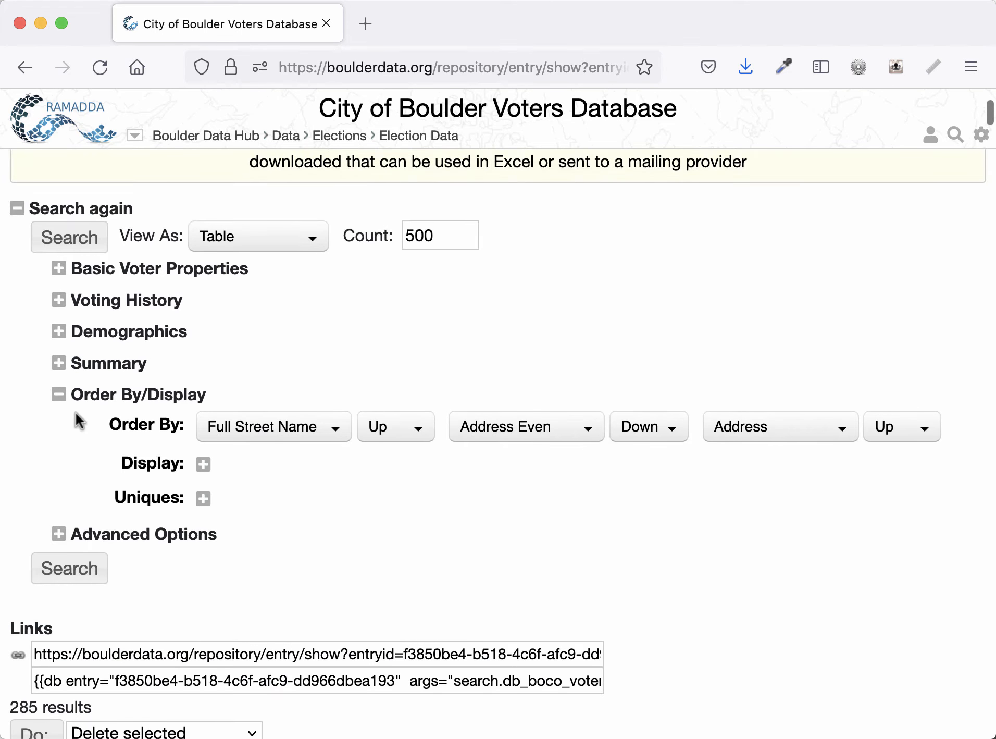
{"action": "left_click", "coordinate": [166, 269]}
{"action": "scroll", "coordinate": [521, 316], "scroll_direction": "down", "scroll_amount": 12}
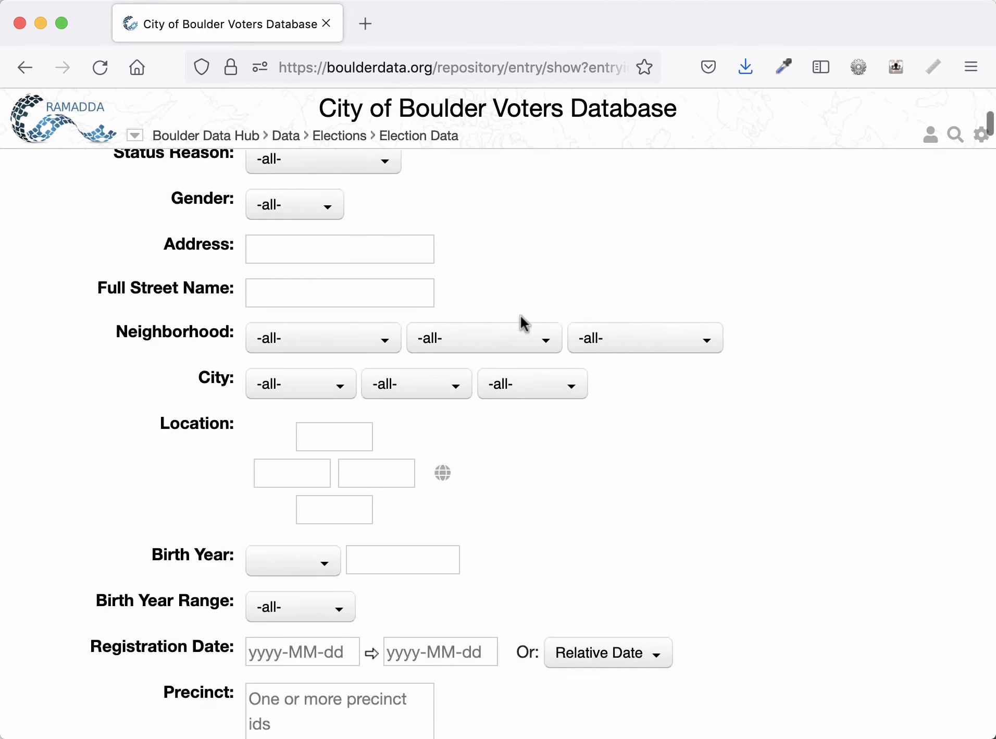
{"action": "scroll", "coordinate": [521, 316], "scroll_direction": "down", "scroll_amount": 3}
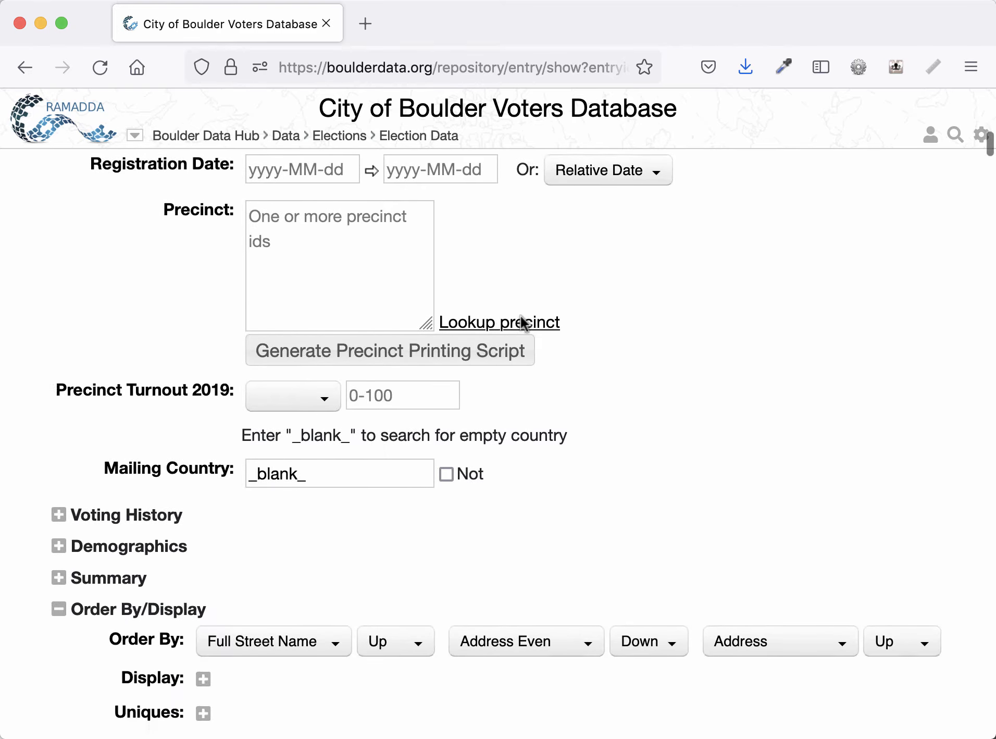
{"action": "left_click", "coordinate": [327, 456]}
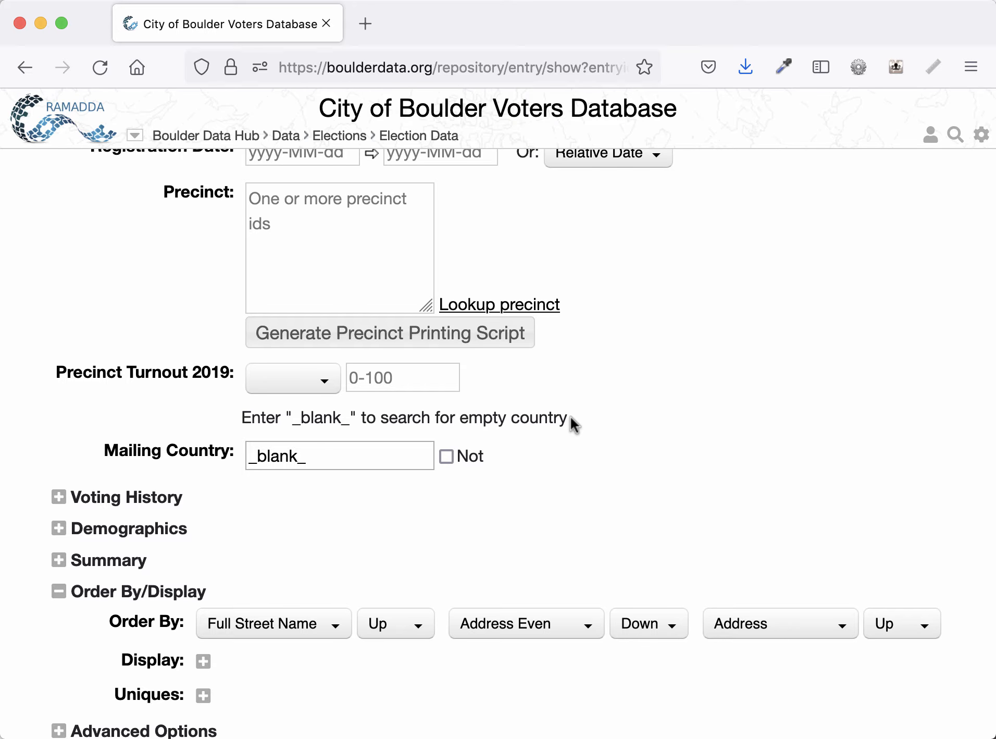
{"action": "scroll", "coordinate": [570, 418], "scroll_direction": "up", "scroll_amount": 15}
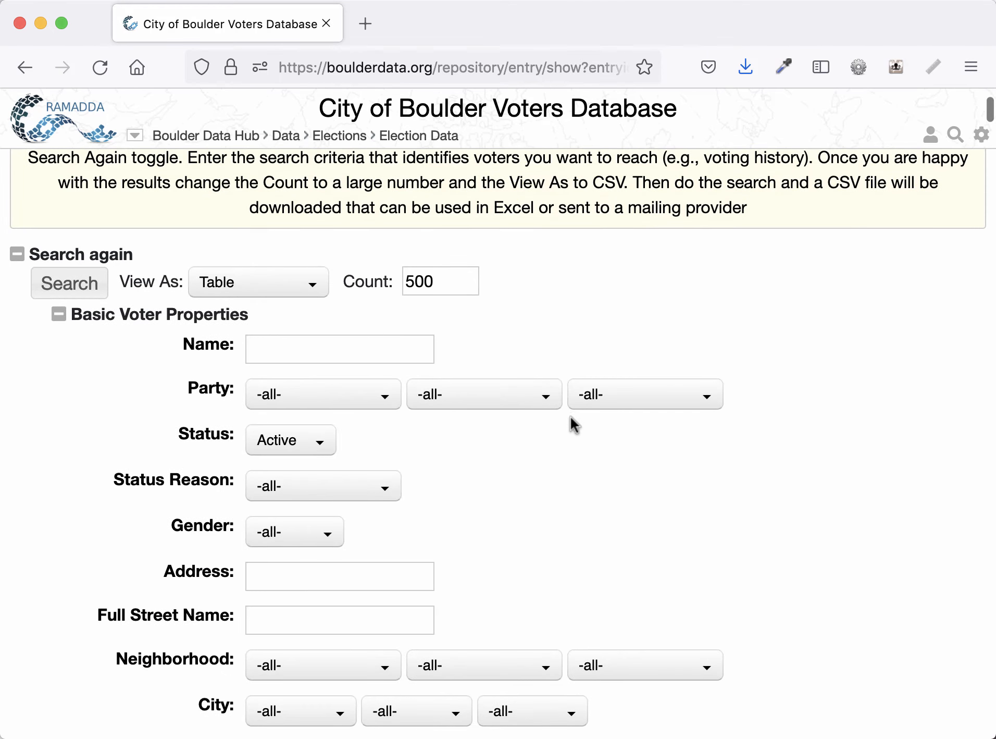
- Collapse Basic Voter Properties, then expand and review the Uniques field list before collapsing it
{"action": "left_click", "coordinate": [211, 317]}
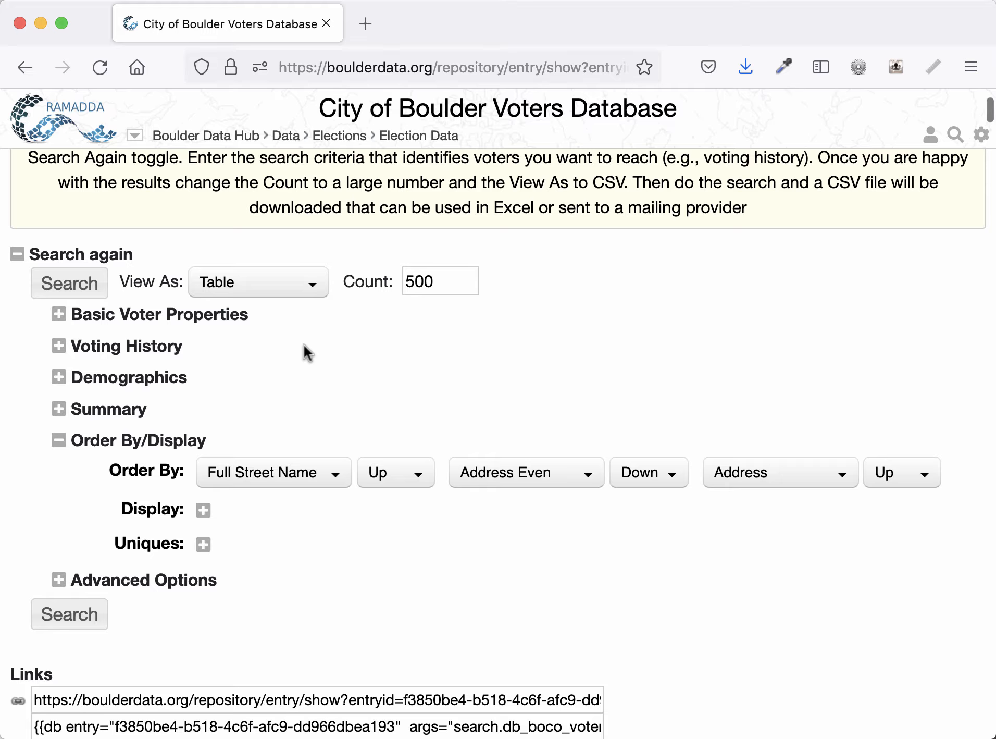
{"action": "scroll", "coordinate": [303, 345], "scroll_direction": "down", "scroll_amount": 2}
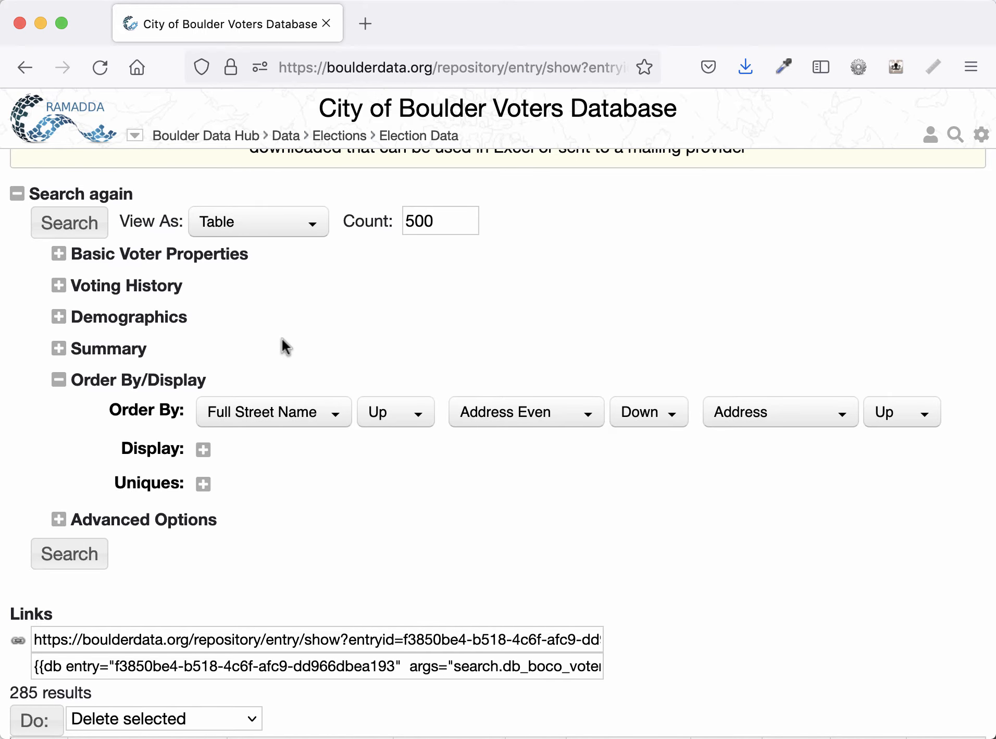
{"action": "left_click", "coordinate": [206, 484]}
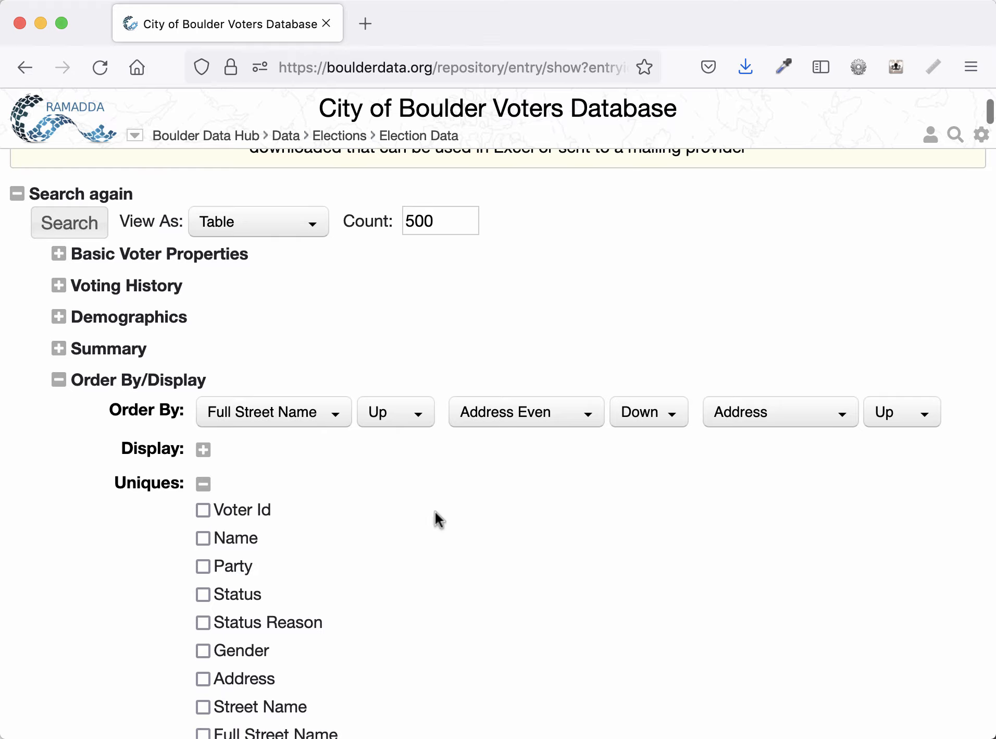
{"action": "scroll", "coordinate": [436, 511], "scroll_direction": "down", "scroll_amount": 15}
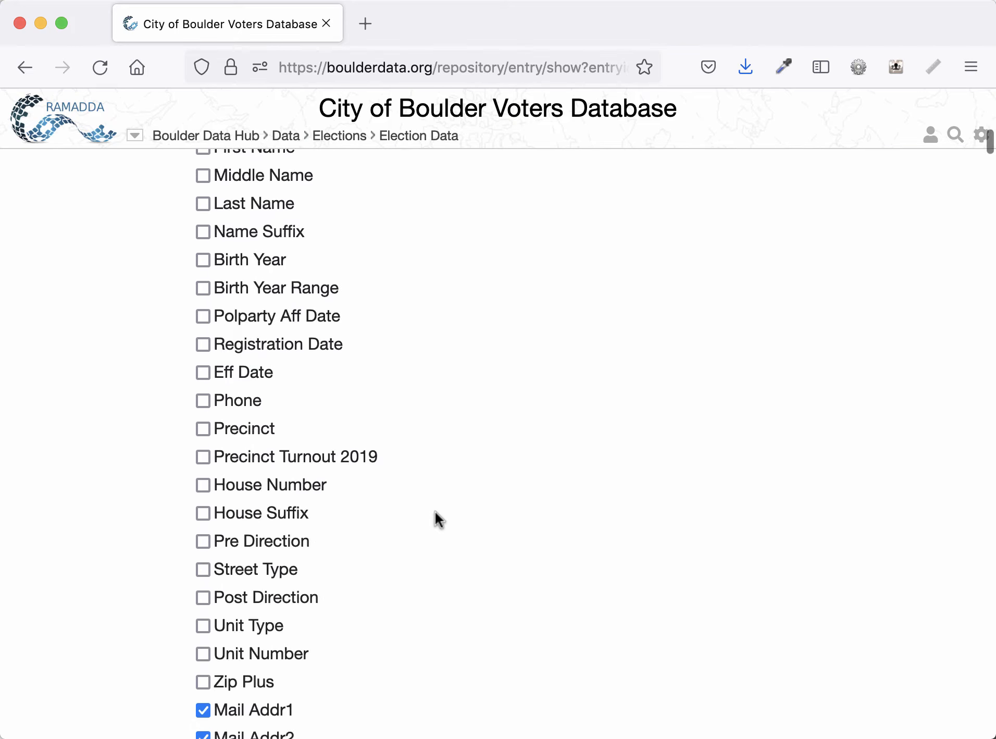
{"action": "scroll", "coordinate": [435, 512], "scroll_direction": "down", "scroll_amount": 7}
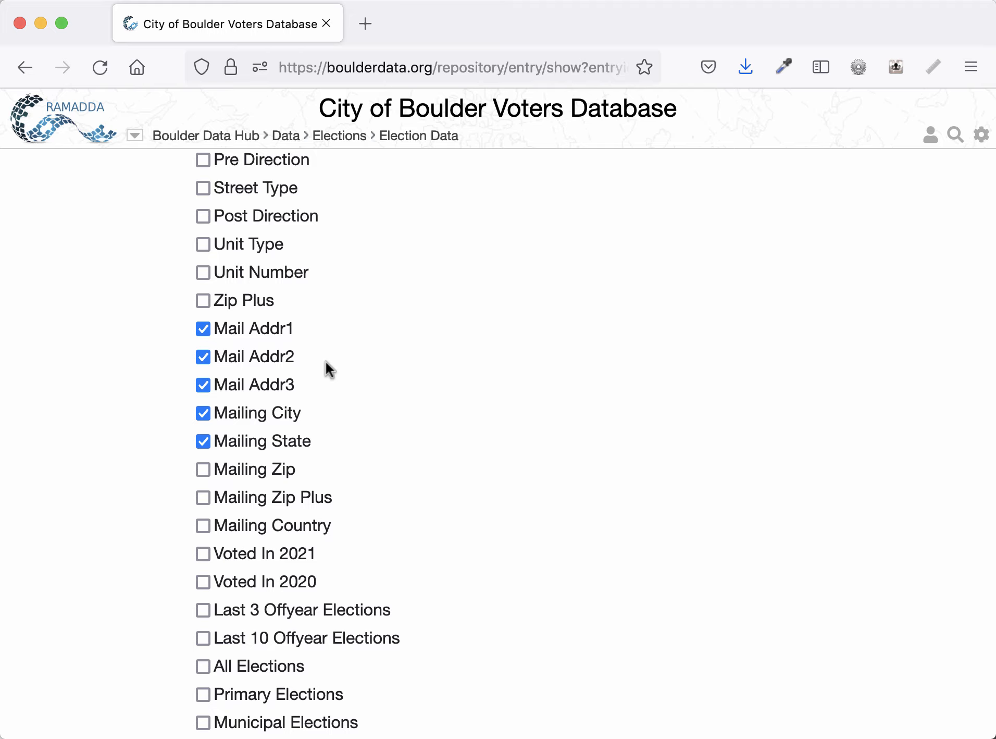
{"action": "scroll", "coordinate": [88, 347], "scroll_direction": "up", "scroll_amount": 15}
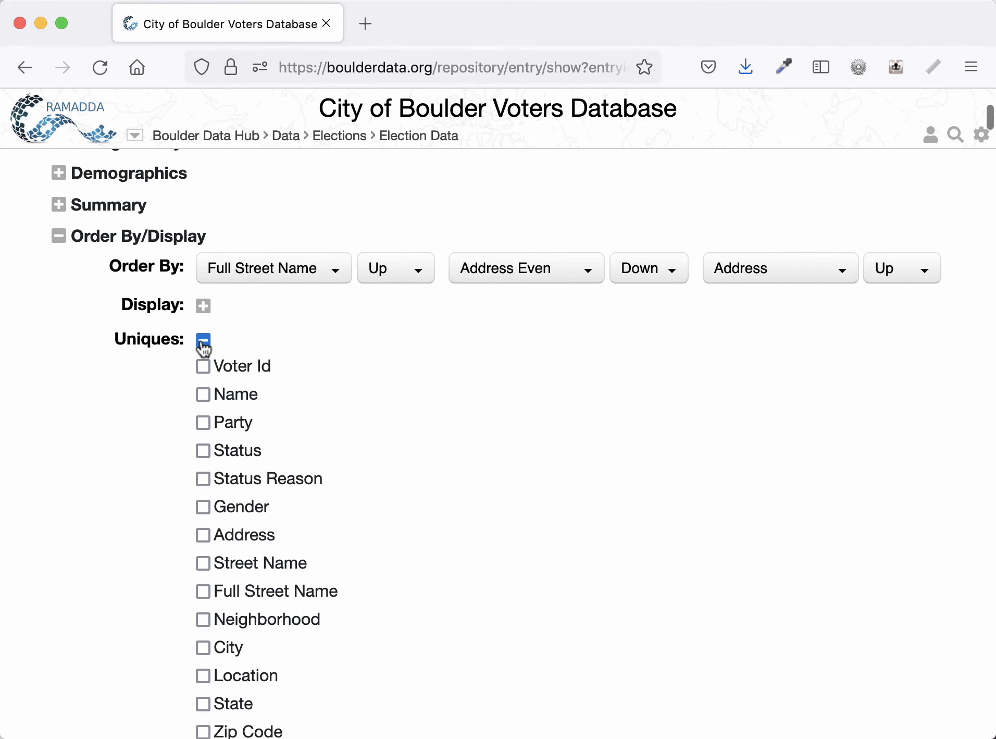
{"action": "left_click", "coordinate": [203, 340]}
- Collapse Order By/Display and reopen the Basic Voter Properties section
{"action": "scroll", "coordinate": [144, 355], "scroll_direction": "up", "scroll_amount": 5}
{"action": "scroll", "coordinate": [143, 354], "scroll_direction": "up", "scroll_amount": 4}
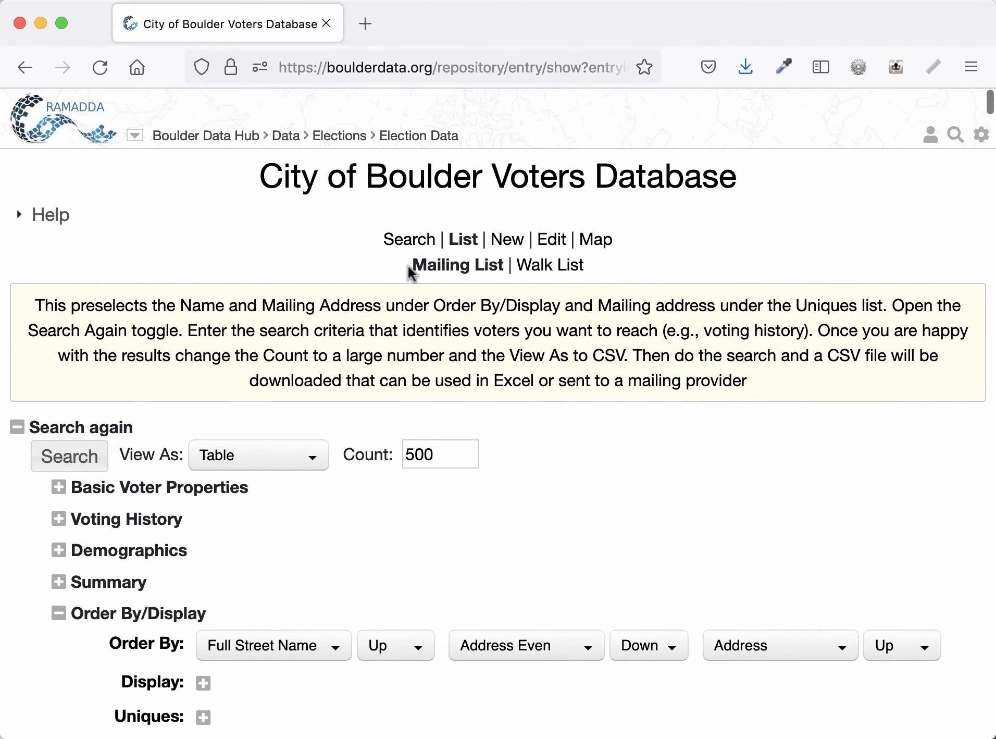
{"action": "scroll", "coordinate": [290, 288], "scroll_direction": "down", "scroll_amount": 2}
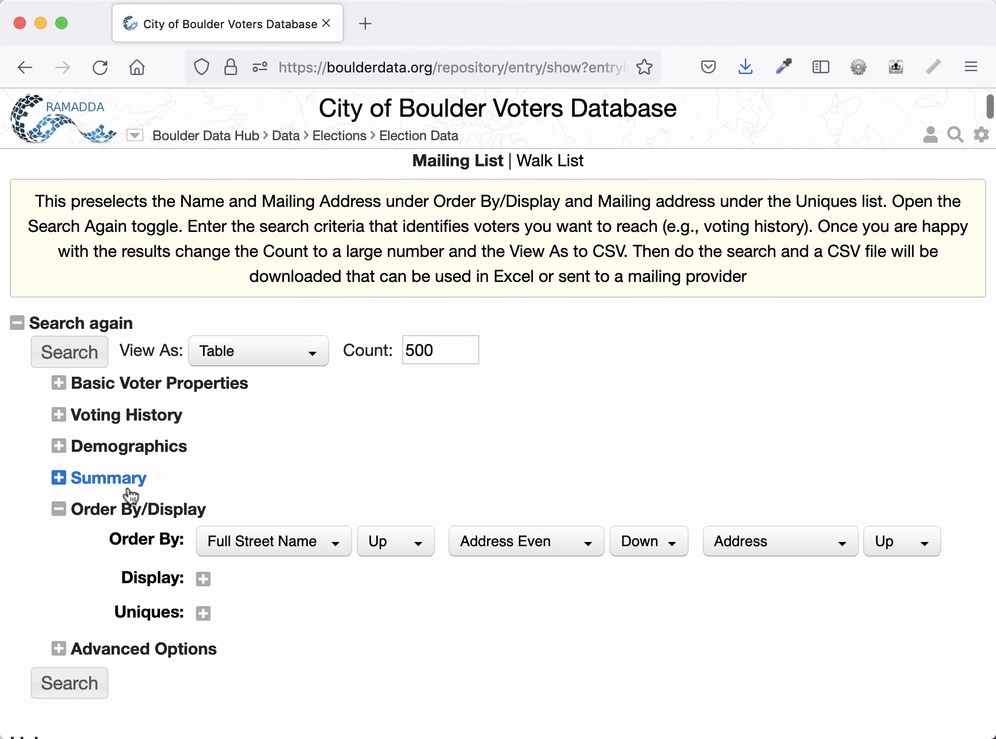
{"action": "left_click", "coordinate": [125, 509]}
{"action": "left_click", "coordinate": [127, 390]}
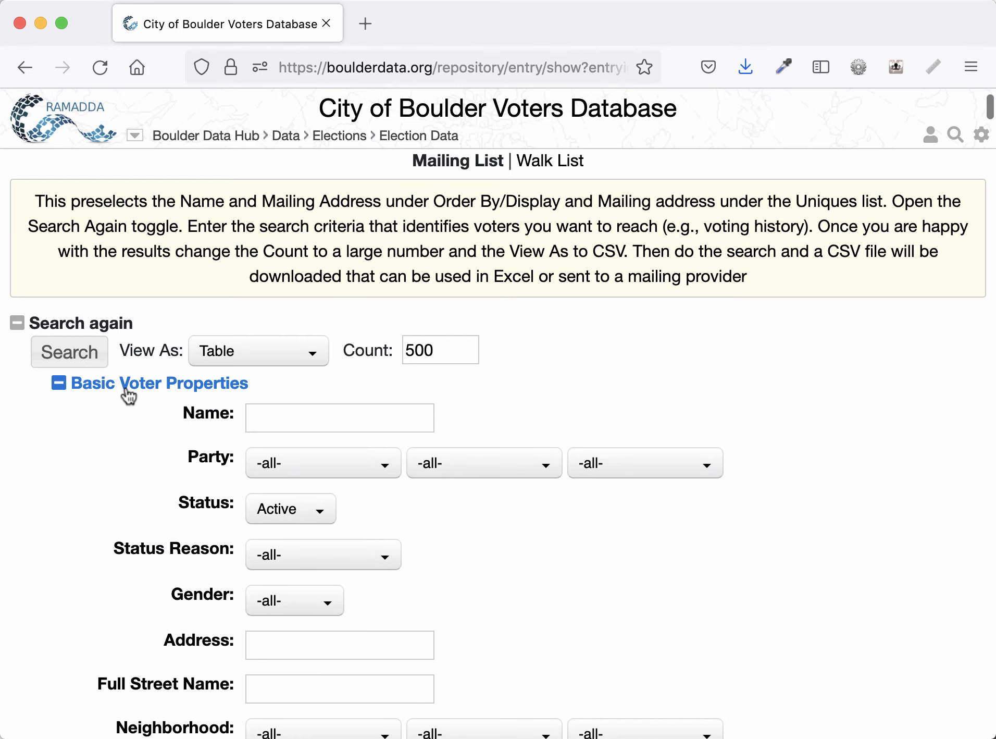
- Collapse Basic Voter Properties and expand the Voting History section of the search form
{"action": "scroll", "coordinate": [96, 445], "scroll_direction": "down", "scroll_amount": 3}
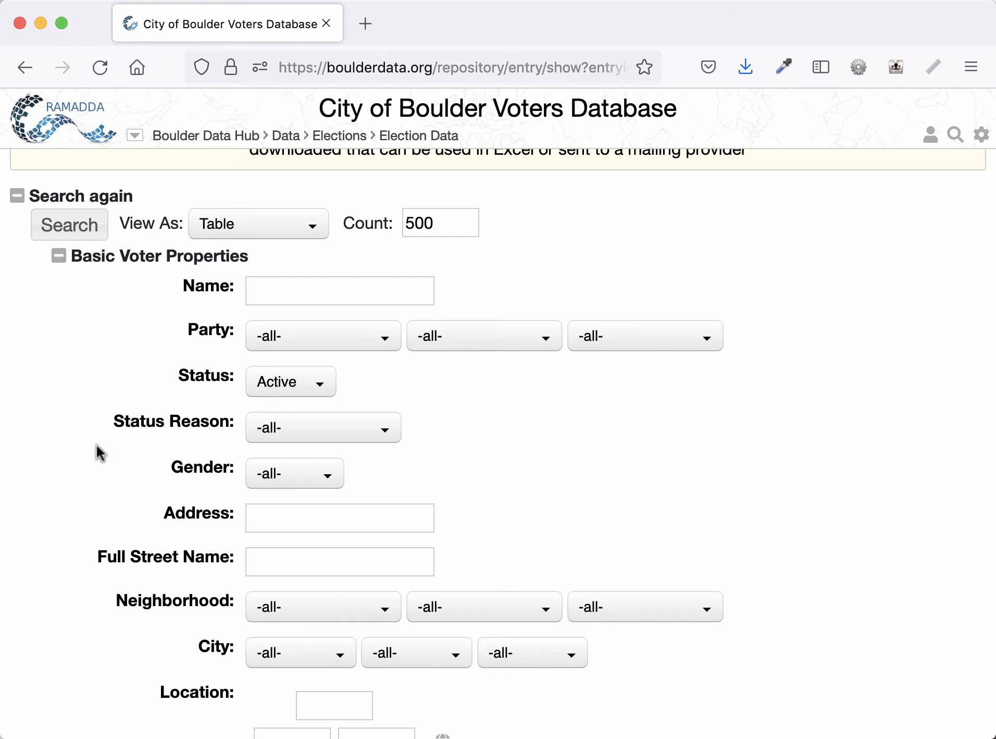
{"action": "left_click", "coordinate": [108, 266]}
{"action": "left_click", "coordinate": [107, 289]}
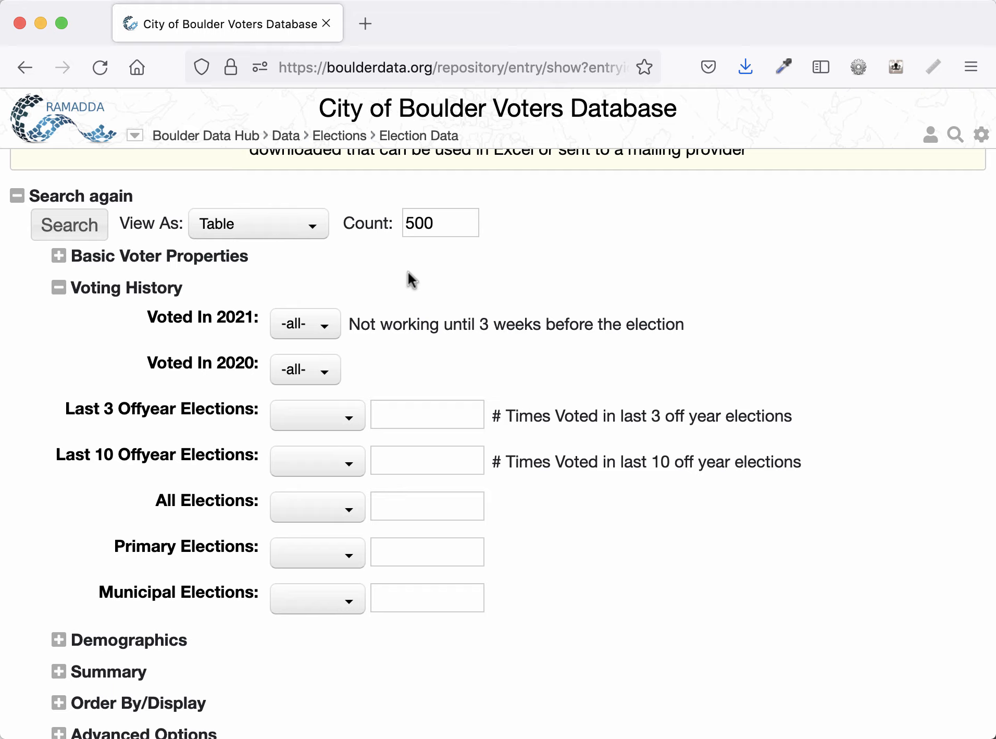
- Set the Voted In 2020 filter to true
{"action": "scroll", "coordinate": [400, 281], "scroll_direction": "down", "scroll_amount": 2}
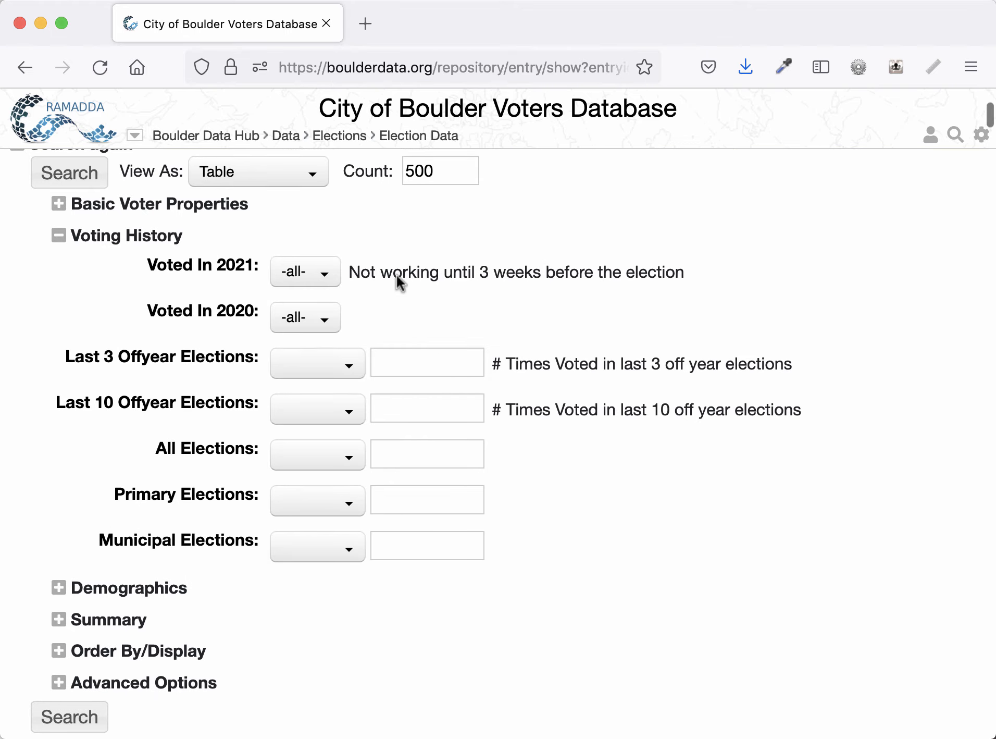
{"action": "left_click", "coordinate": [311, 318]}
{"action": "left_click", "coordinate": [308, 411]}
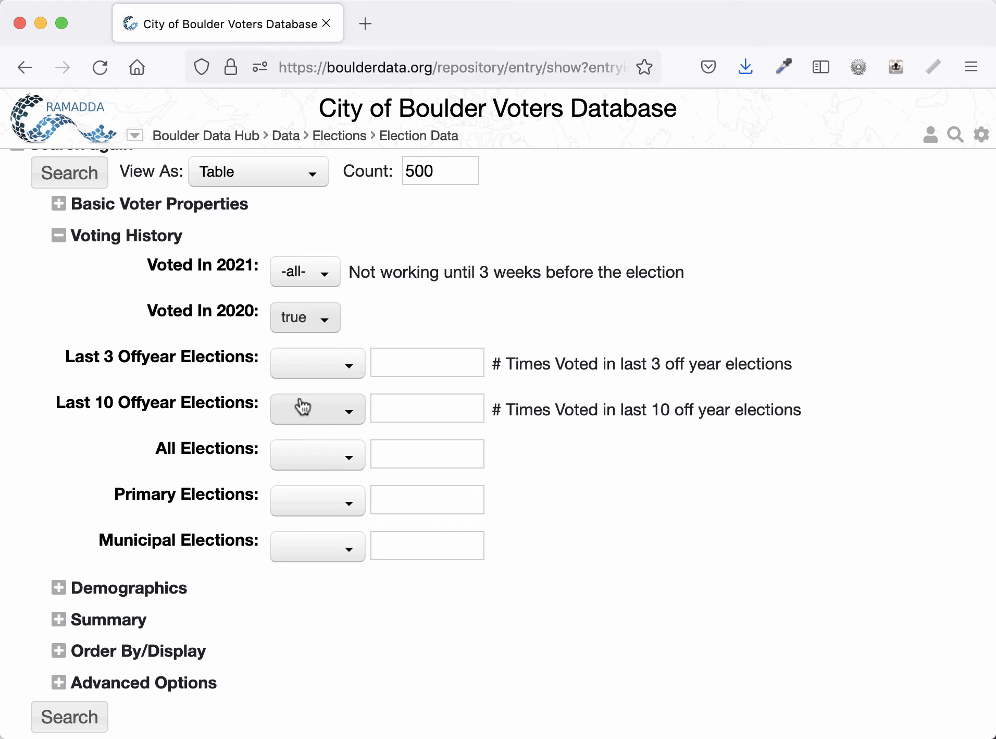
- Set the Last 3 Offyear Elections filter to >= 3
{"action": "left_click", "coordinate": [307, 369]}
{"action": "left_click", "coordinate": [293, 487]}
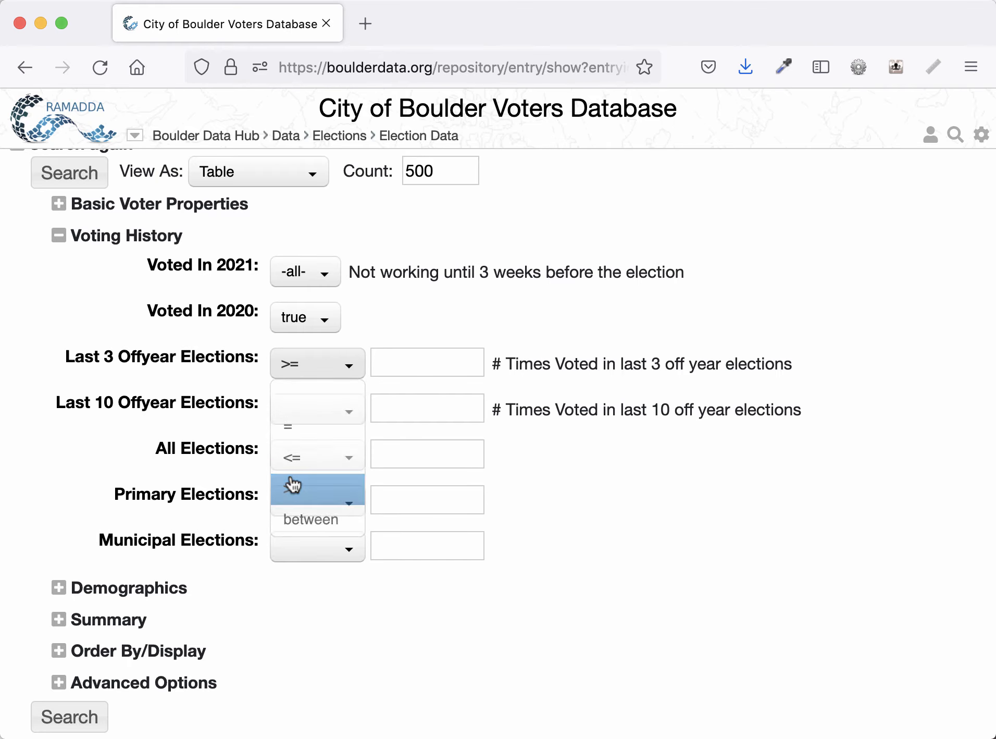
{"action": "left_click", "coordinate": [398, 361]}
{"action": "type", "text": "3"}
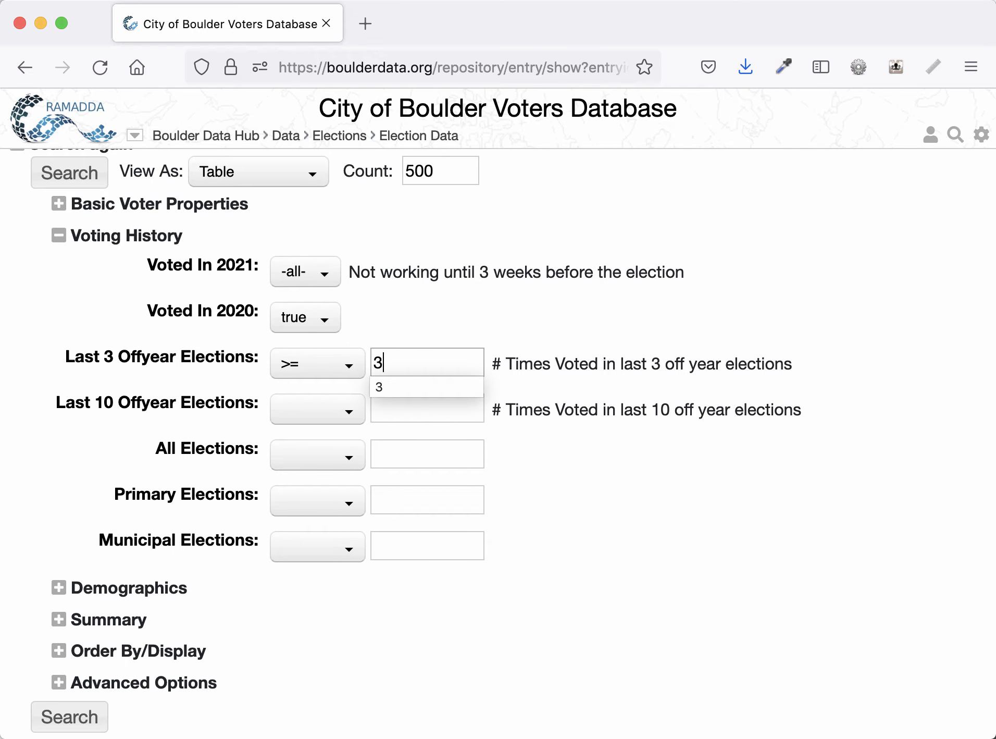
{"action": "left_click", "coordinate": [176, 395]}
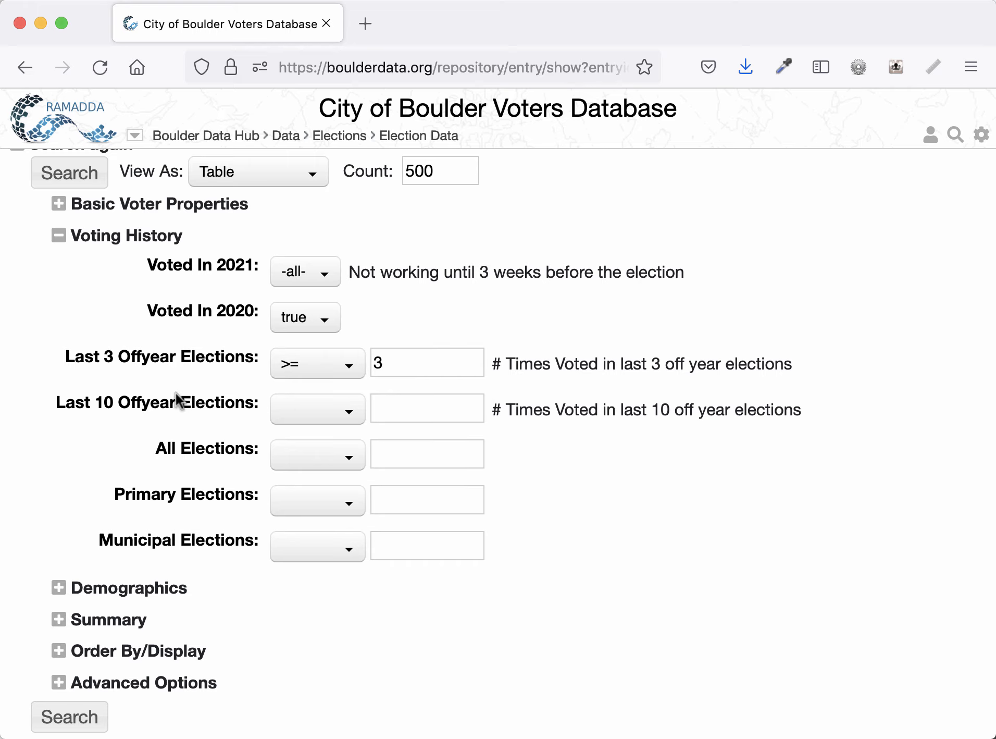
- Run the search and review the resulting voter mailing list
{"action": "left_click", "coordinate": [69, 710]}
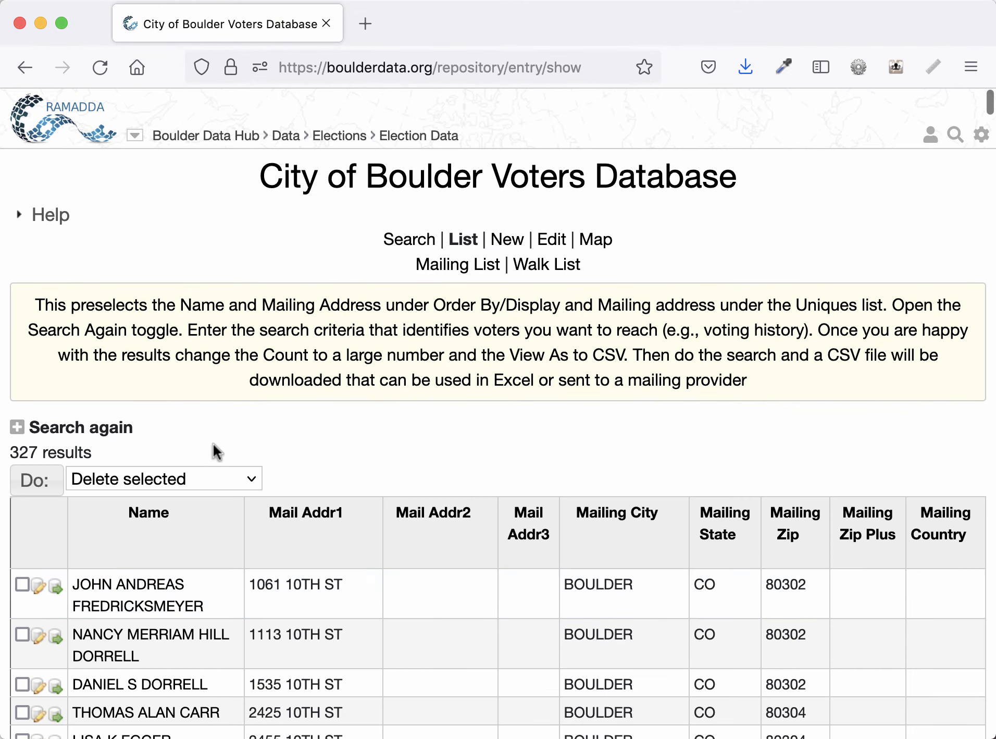
{"action": "scroll", "coordinate": [215, 436], "scroll_direction": "down", "scroll_amount": 2}
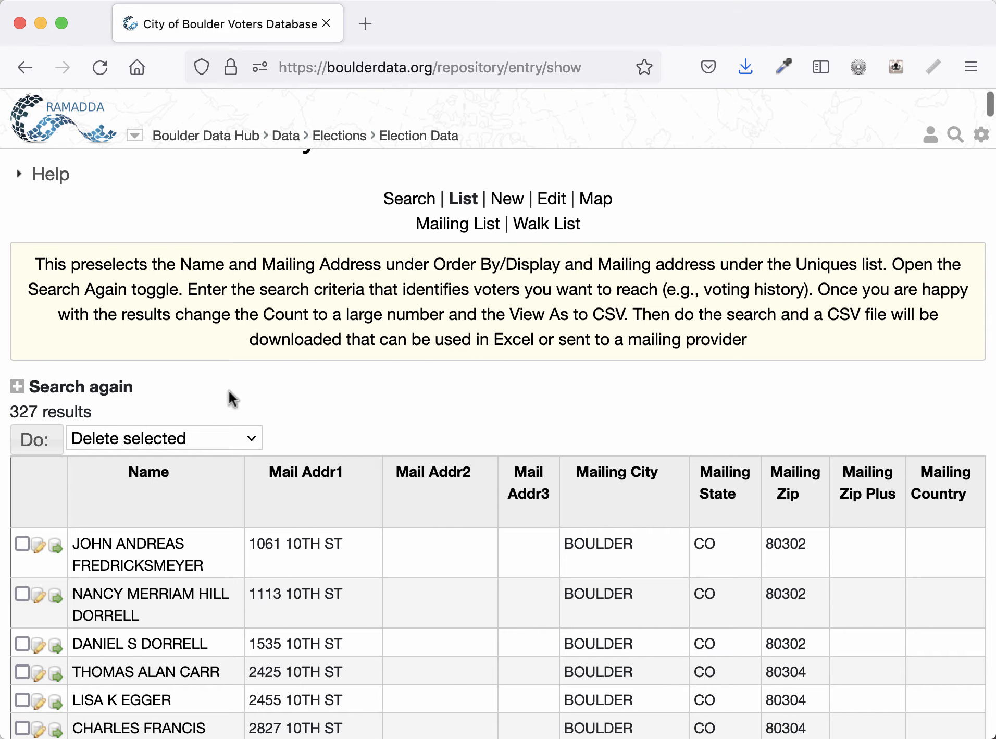
{"action": "left_click", "coordinate": [127, 392]}
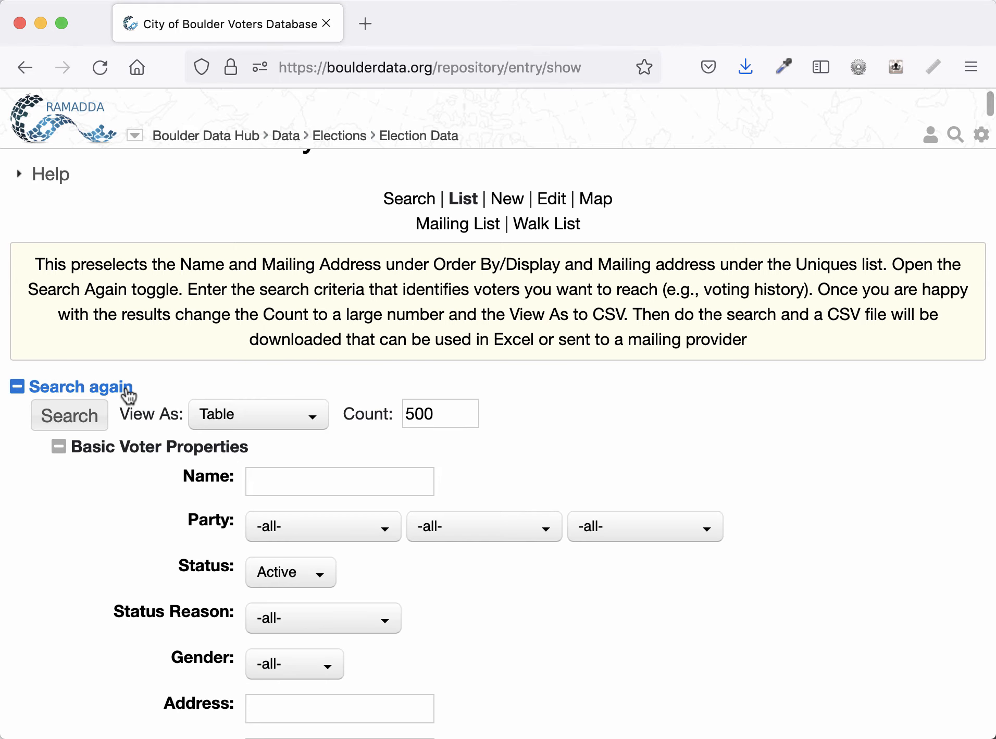
{"action": "left_click", "coordinate": [127, 392]}
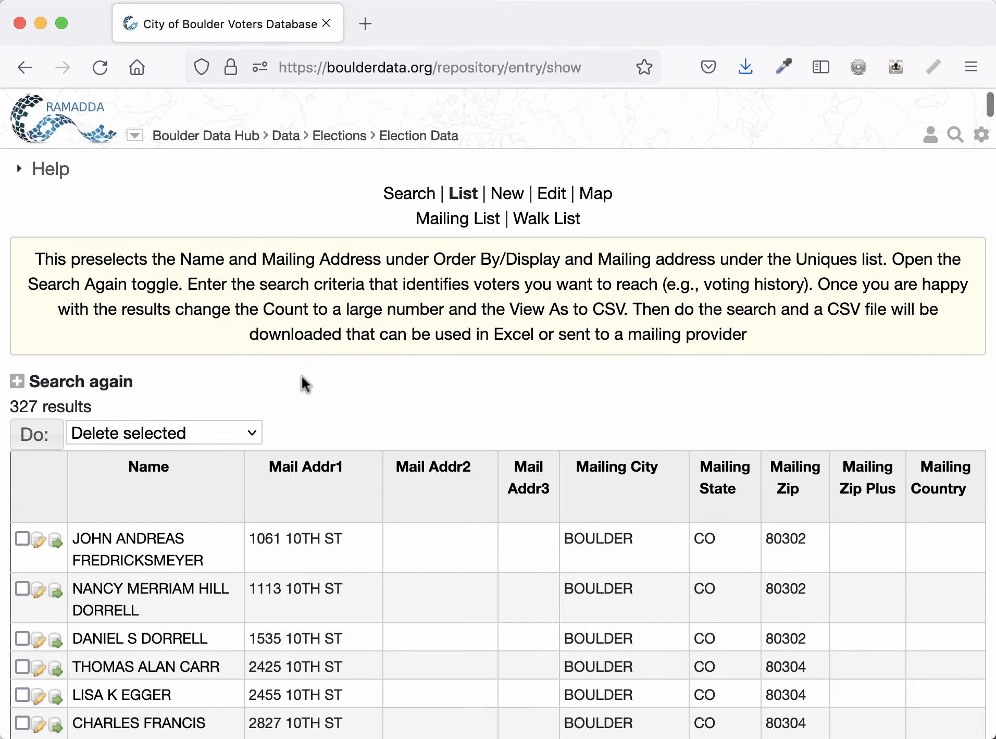
- Group the results by Party in the Summary section, run the search, and review the party counts
{"action": "scroll", "coordinate": [303, 384], "scroll_direction": "down", "scroll_amount": 1}
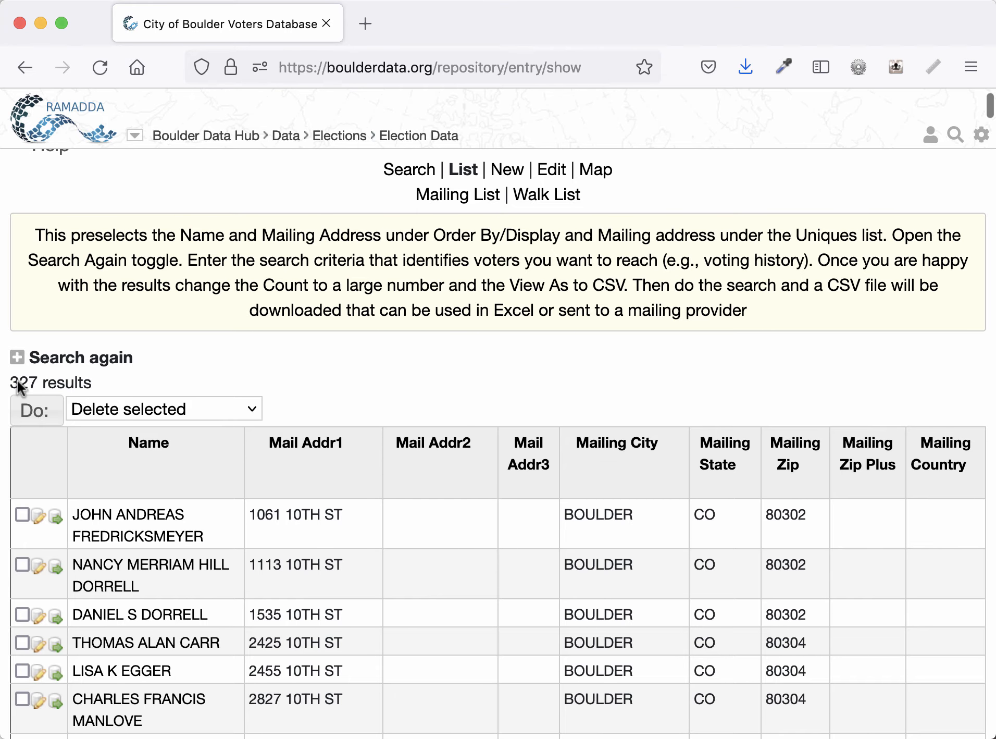
{"action": "left_click", "coordinate": [99, 365]}
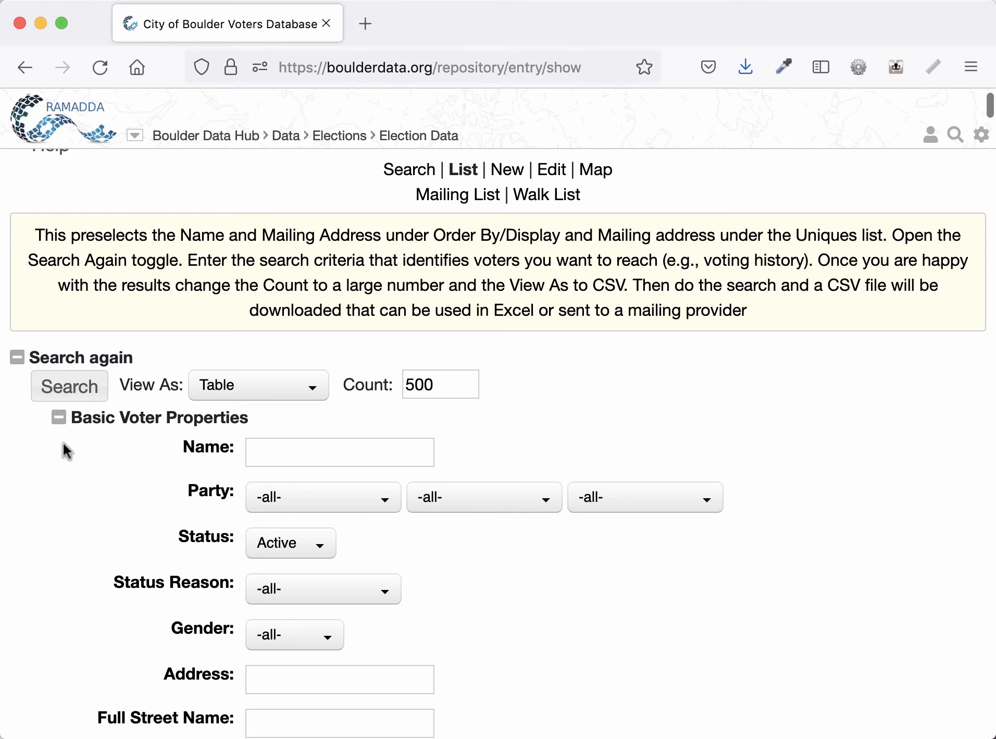
{"action": "left_click", "coordinate": [89, 425]}
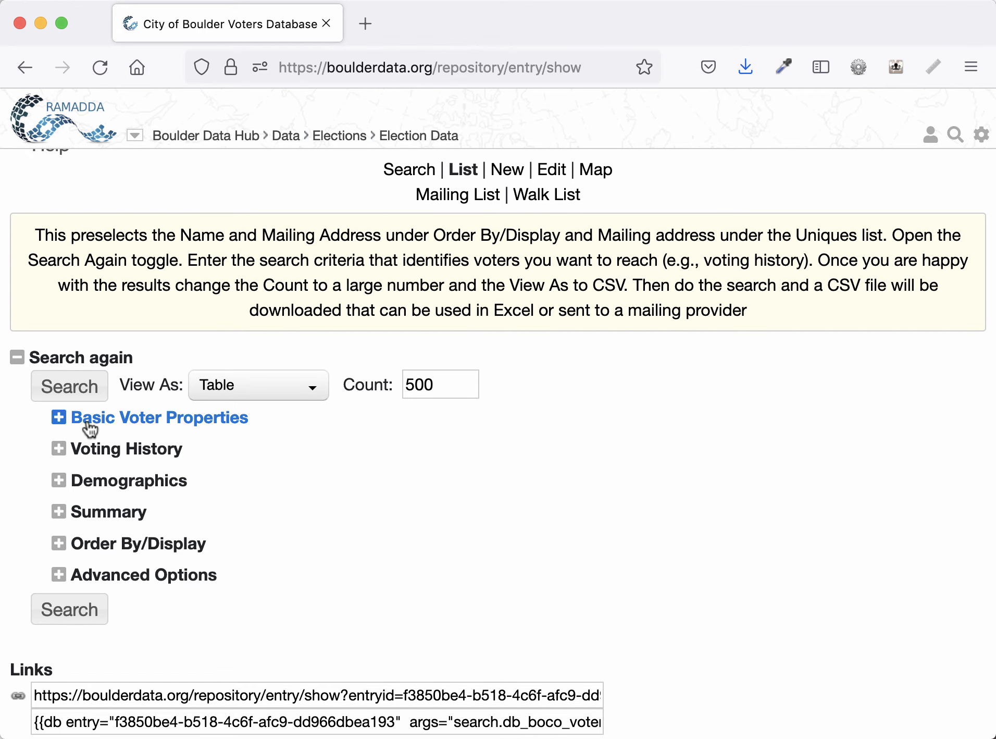
{"action": "left_click", "coordinate": [100, 512]}
{"action": "scroll", "coordinate": [346, 442], "scroll_direction": "down", "scroll_amount": 3}
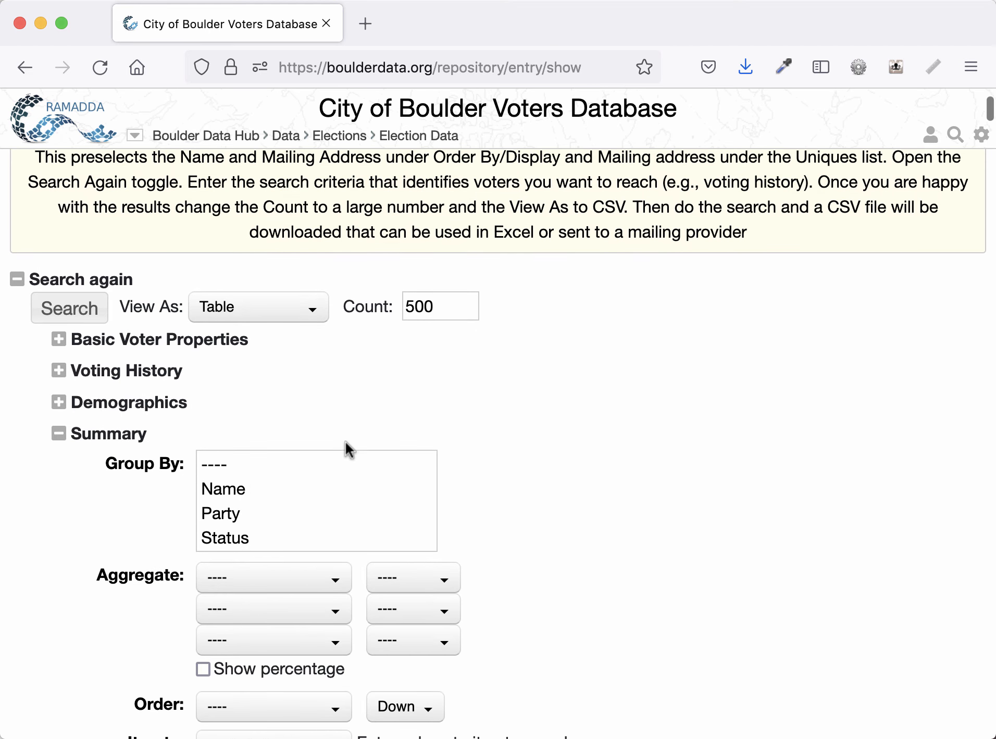
{"action": "left_click", "coordinate": [228, 516]}
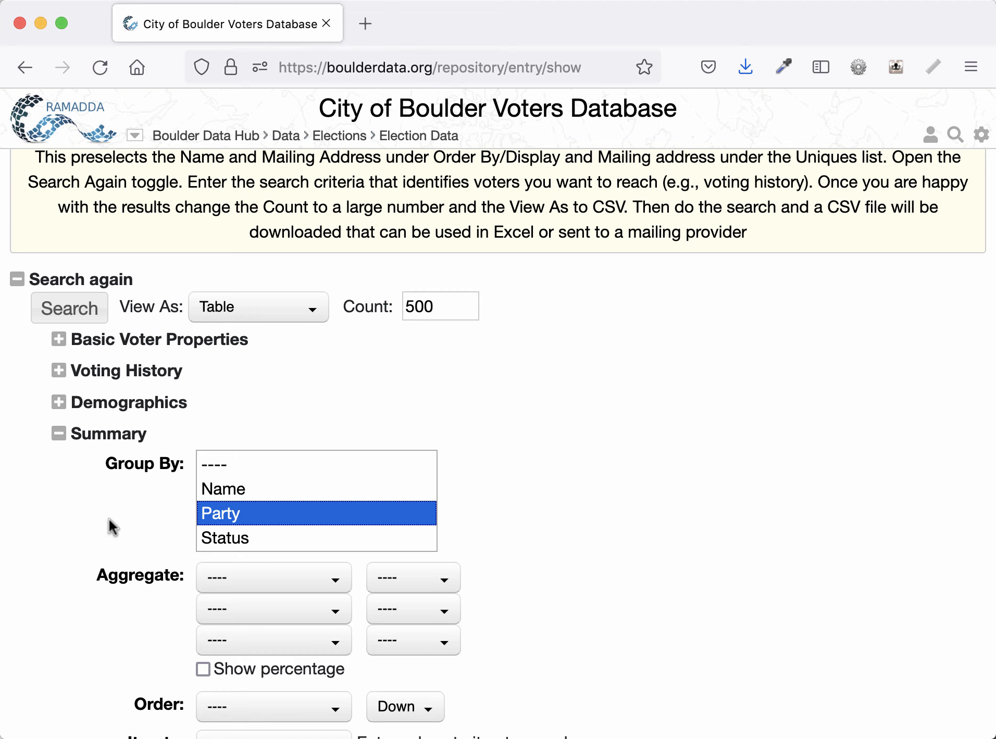
{"action": "left_click", "coordinate": [69, 312]}
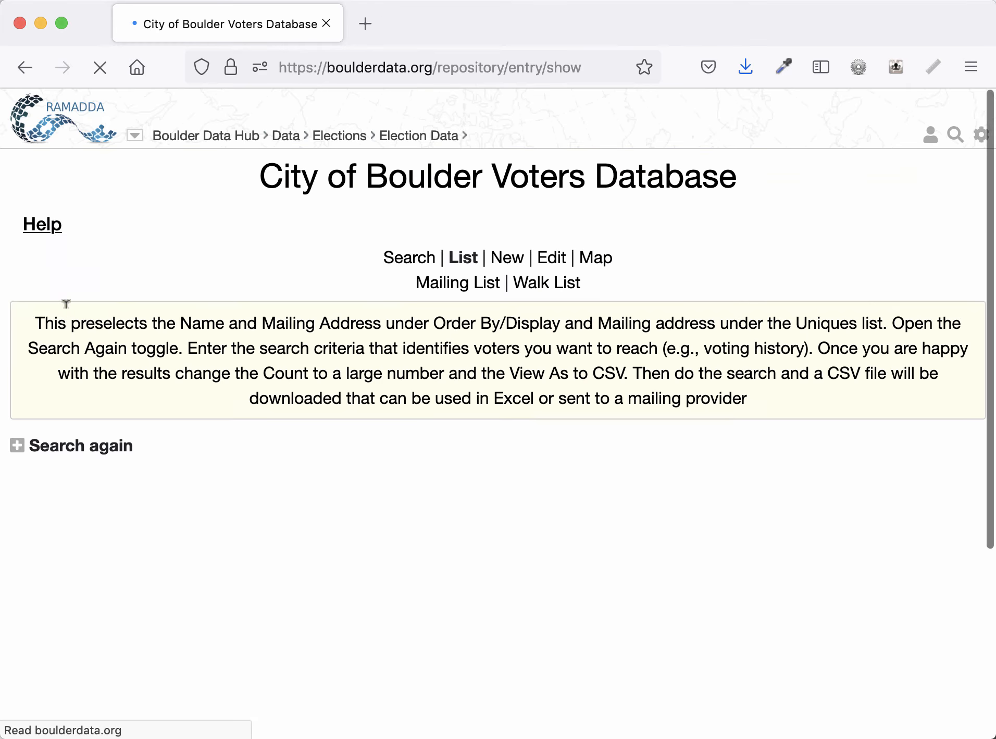
{"action": "scroll", "coordinate": [238, 407], "scroll_direction": "down", "scroll_amount": 2}
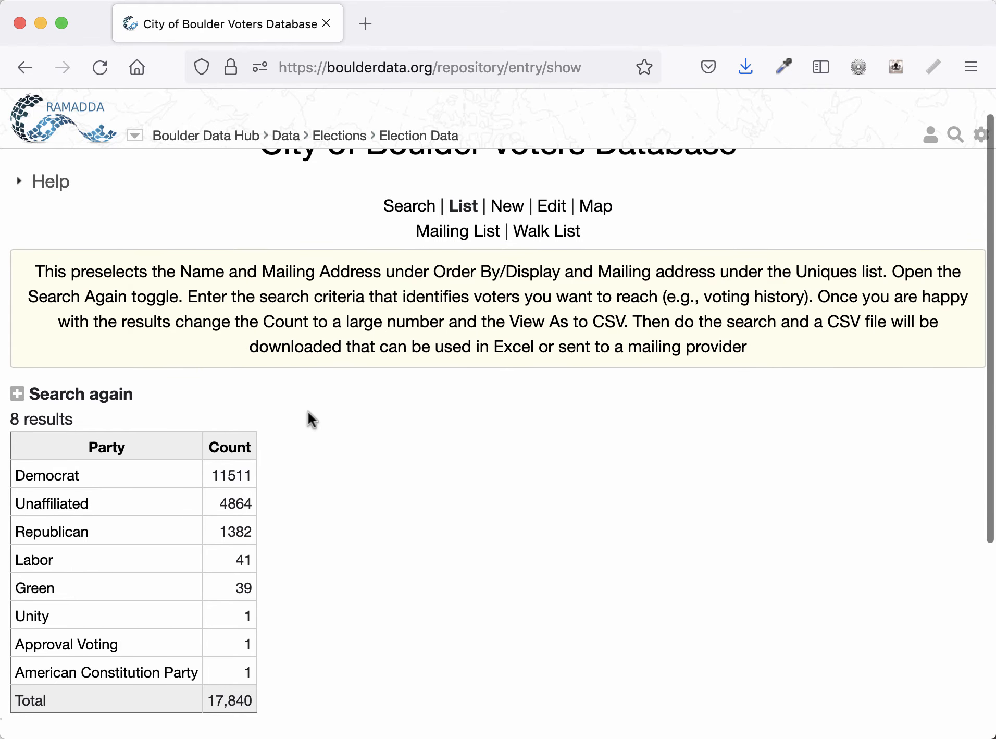
{"action": "scroll", "coordinate": [307, 411], "scroll_direction": "down", "scroll_amount": 3}
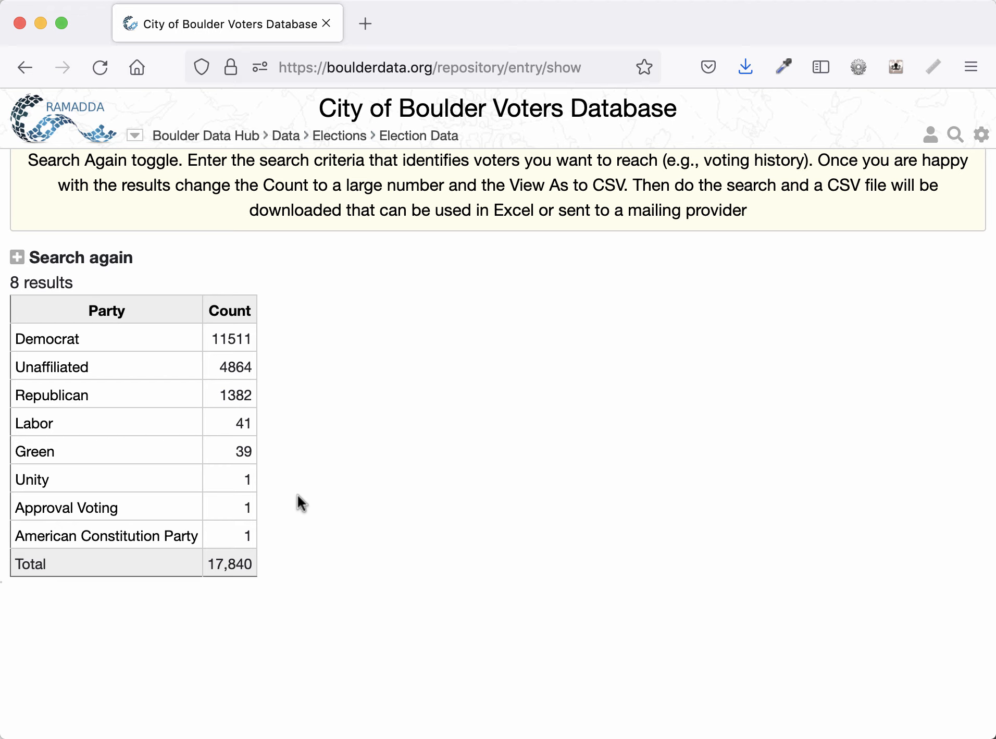
- Clear the Party grouping in the Summary section and run the search again
{"action": "left_click", "coordinate": [98, 268]}
{"action": "left_click", "coordinate": [90, 319]}
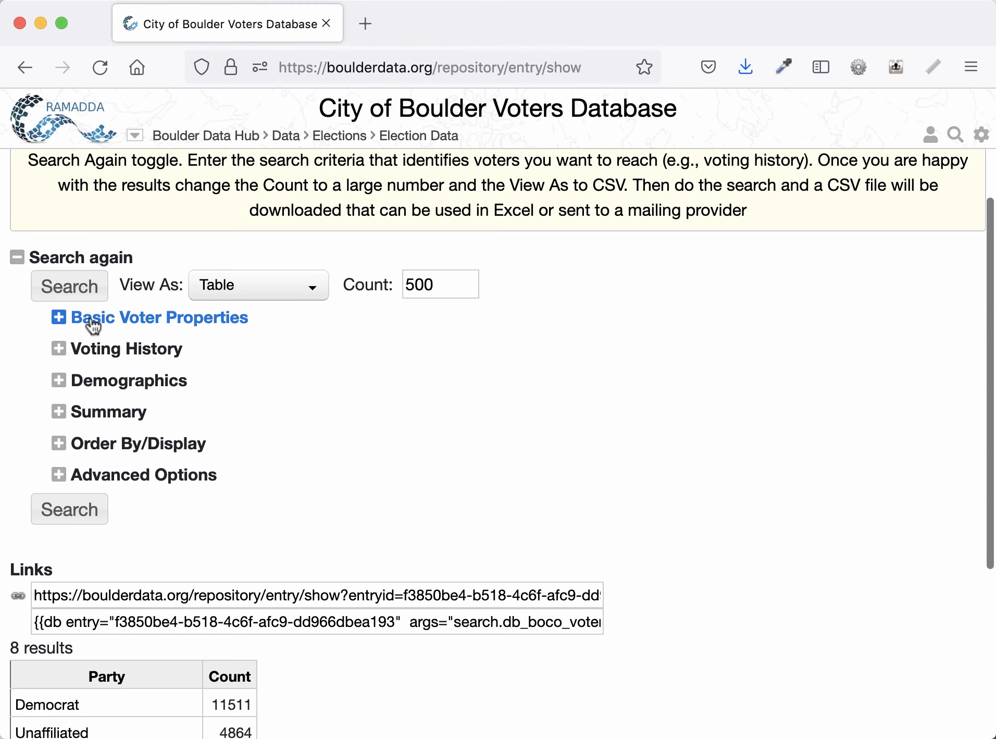
{"action": "left_click", "coordinate": [58, 415]}
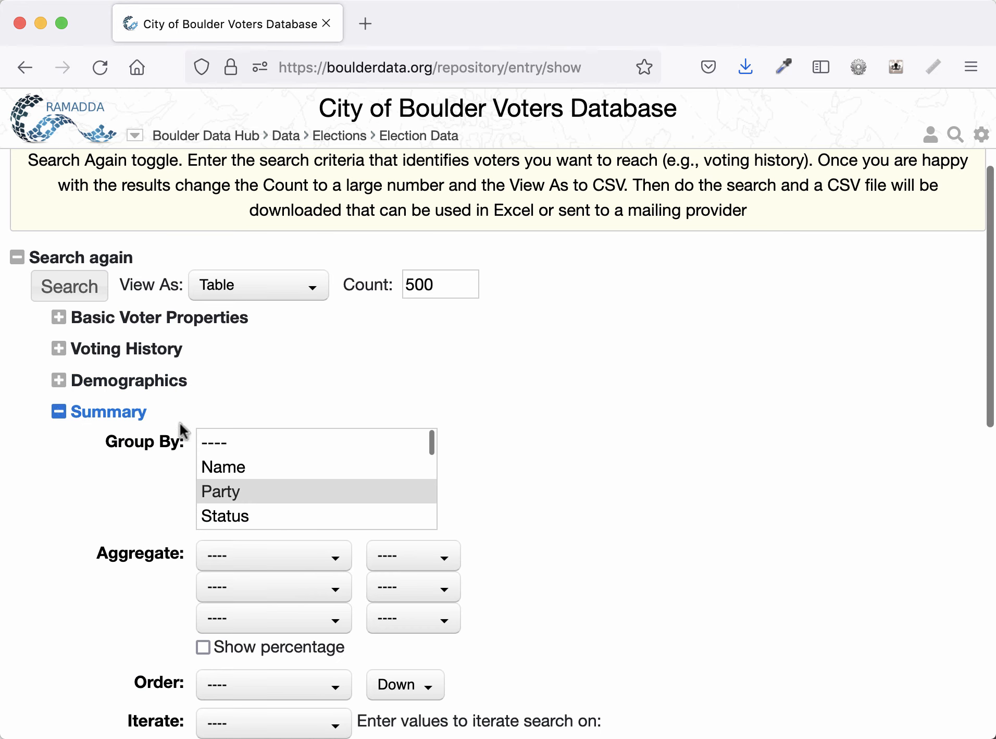
{"action": "left_click", "coordinate": [254, 489]}
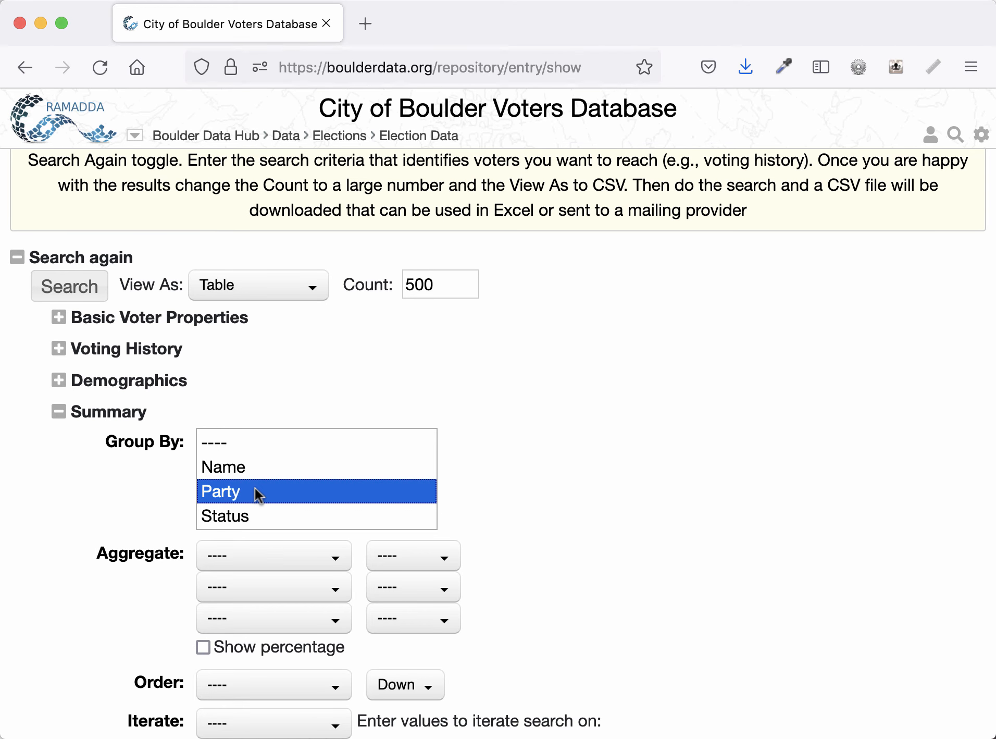
{"action": "left_click", "coordinate": [254, 489], "text": "super"}
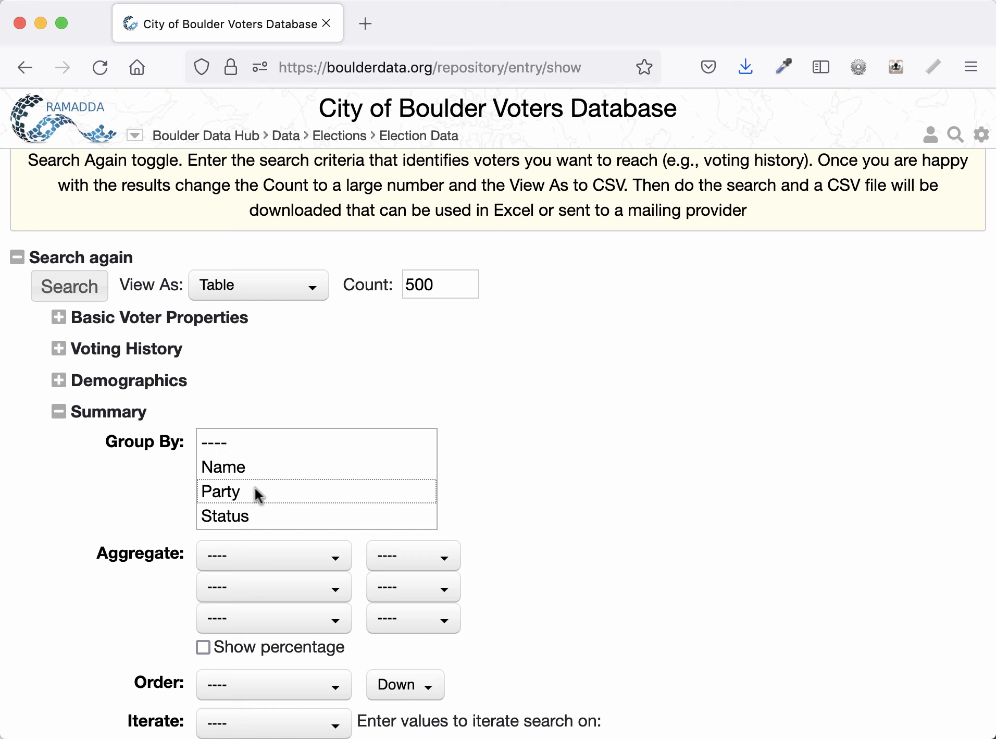
{"action": "left_click", "coordinate": [138, 414]}
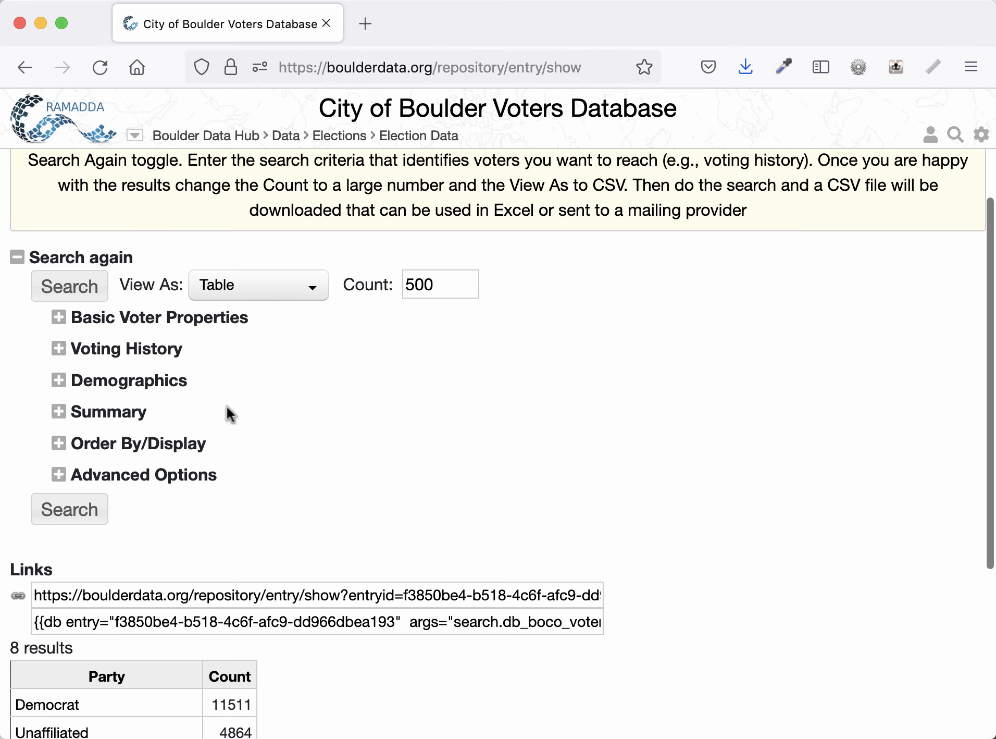
{"action": "scroll", "coordinate": [306, 413], "scroll_direction": "up", "scroll_amount": 1}
{"action": "left_click", "coordinate": [96, 313]}
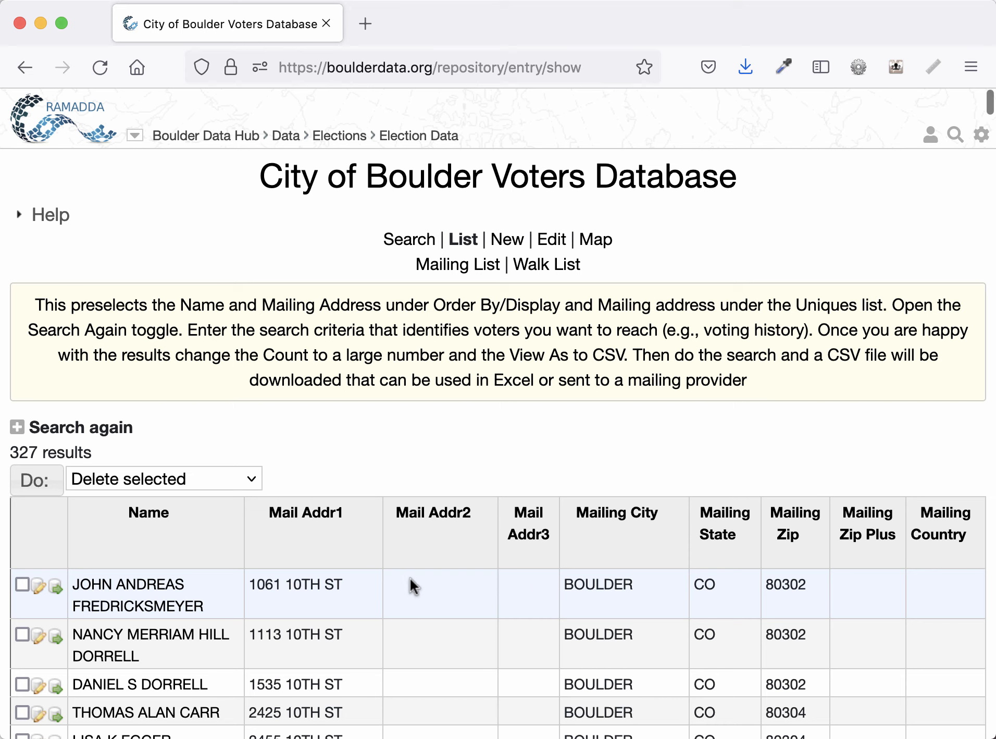
- Reopen the search form, set View As to CSV and the Count to 20000
{"action": "left_click", "coordinate": [124, 432]}
{"action": "left_click", "coordinate": [224, 457]}
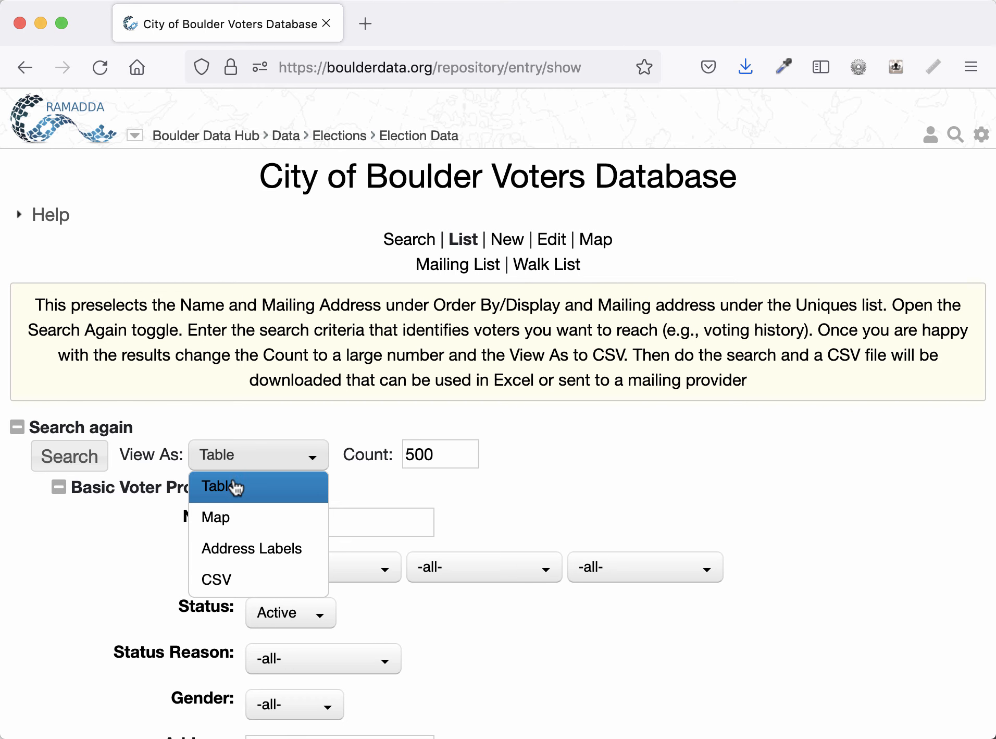
{"action": "left_click", "coordinate": [218, 581]}
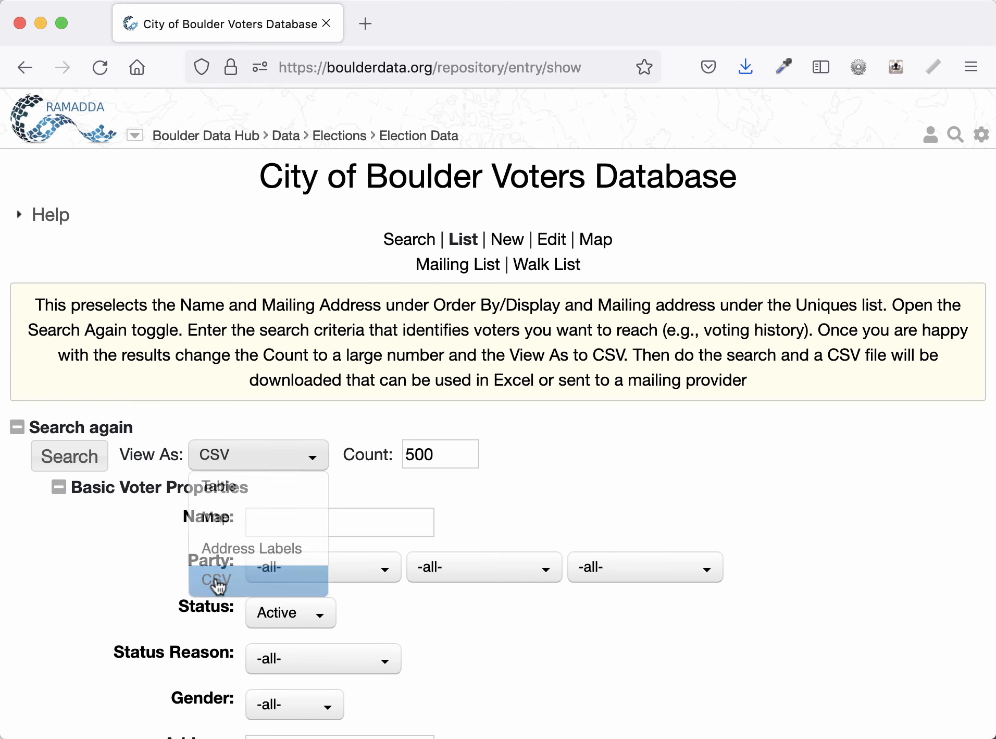
{"action": "double_click", "coordinate": [452, 454]}
{"action": "type", "text": "20000"}
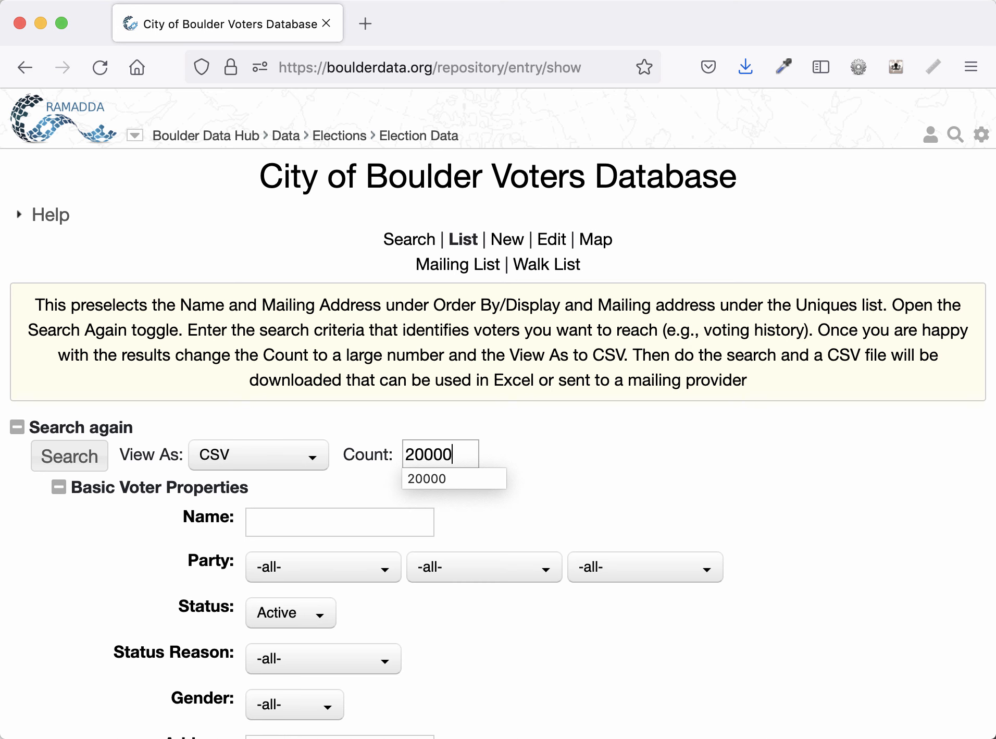
- Run the search and save the CSV as City_of_Boulder_Voters_Database.csv, replacing the existing file
{"action": "left_click", "coordinate": [266, 408]}
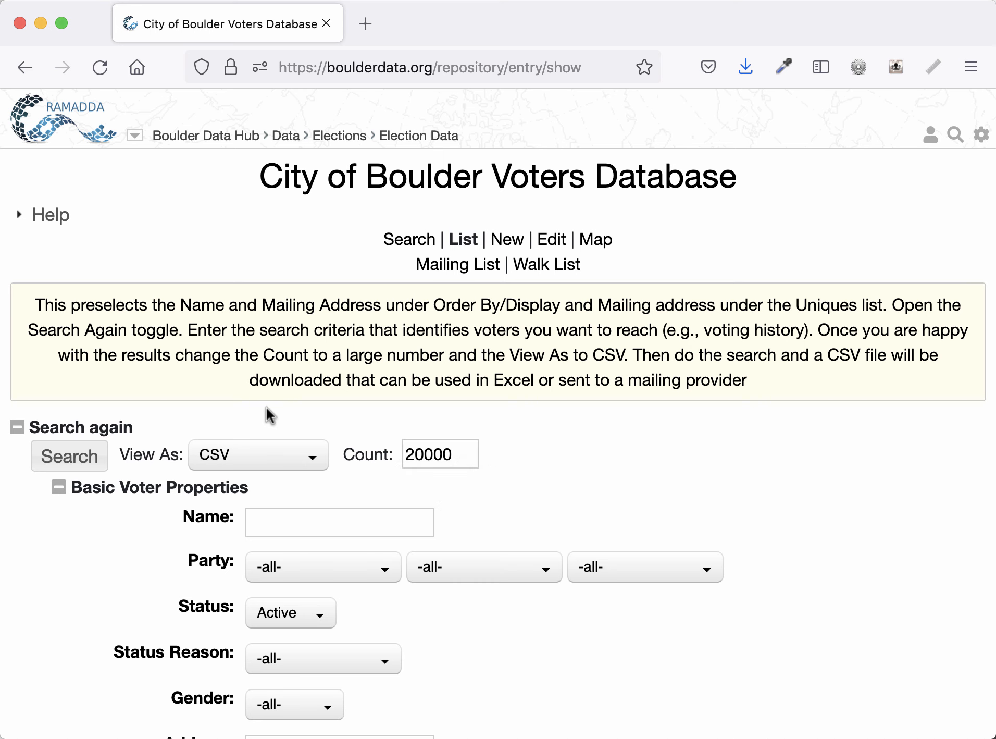
{"action": "left_click", "coordinate": [82, 459]}
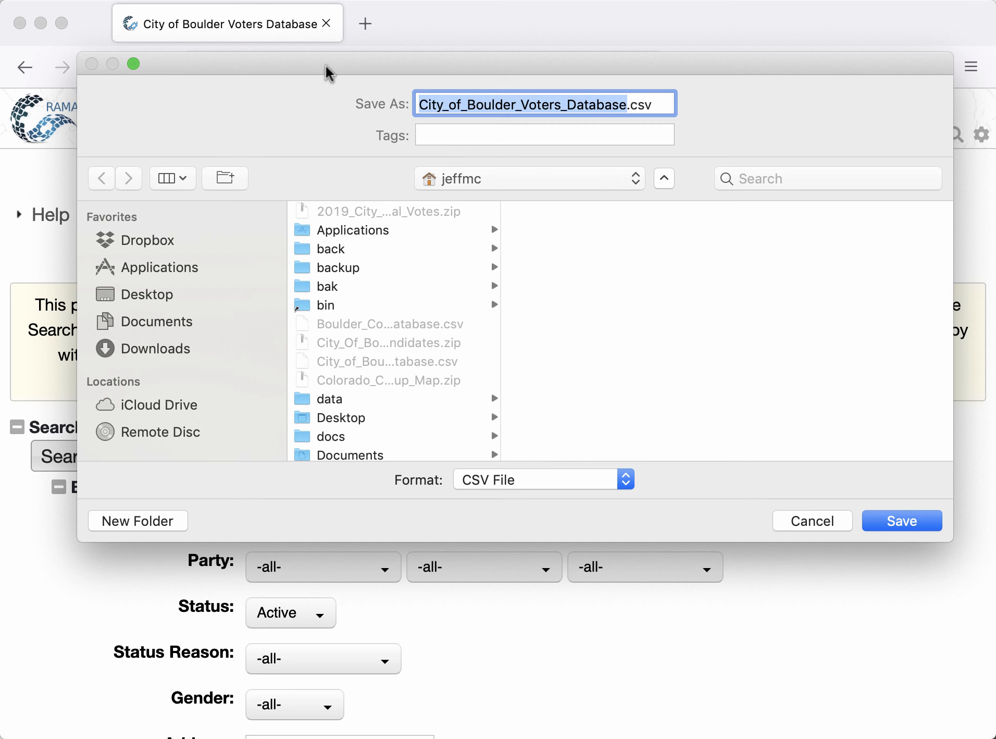
{"action": "left_click_drag", "start_coordinate": [326, 68], "coordinate": [361, 96]}
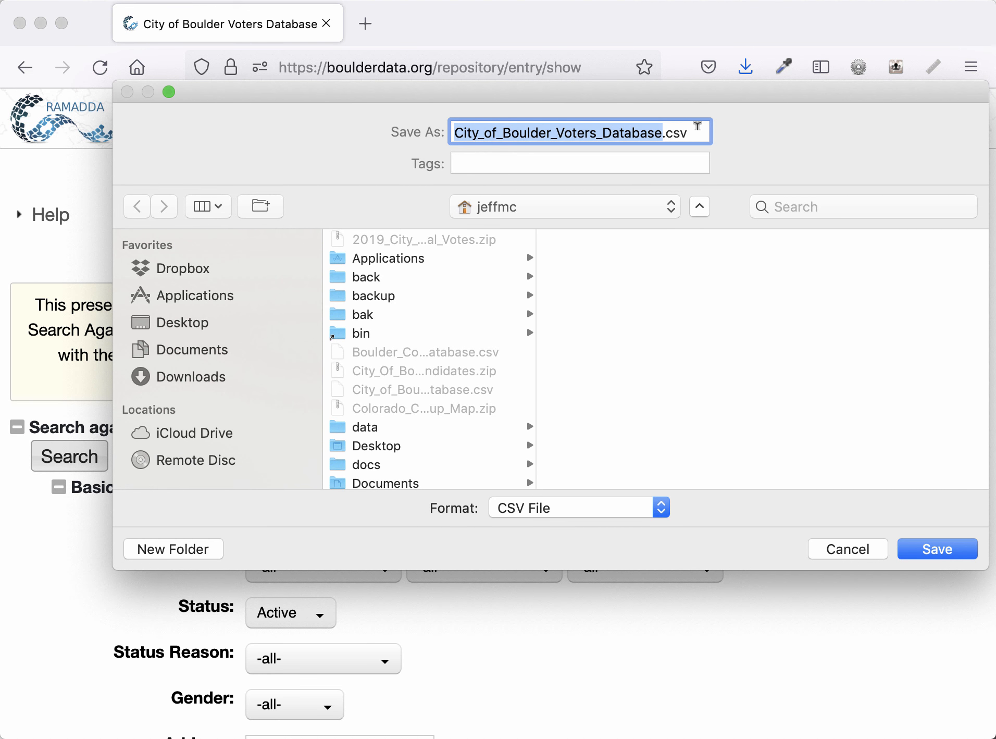
{"action": "left_click", "coordinate": [944, 554]}
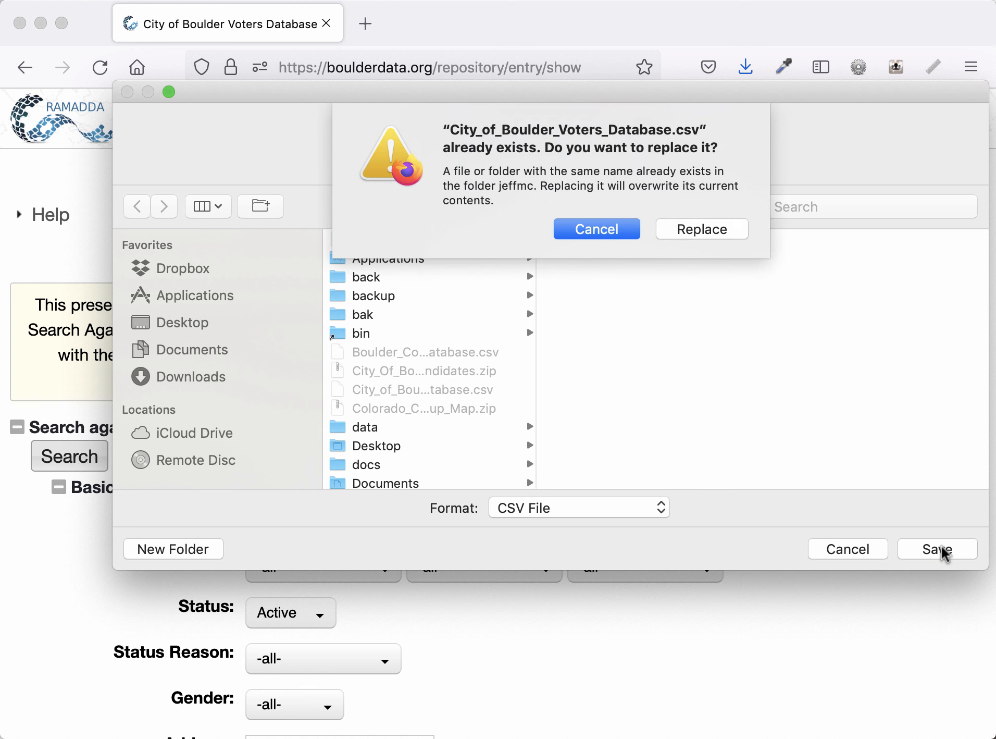
{"action": "left_click", "coordinate": [701, 231]}
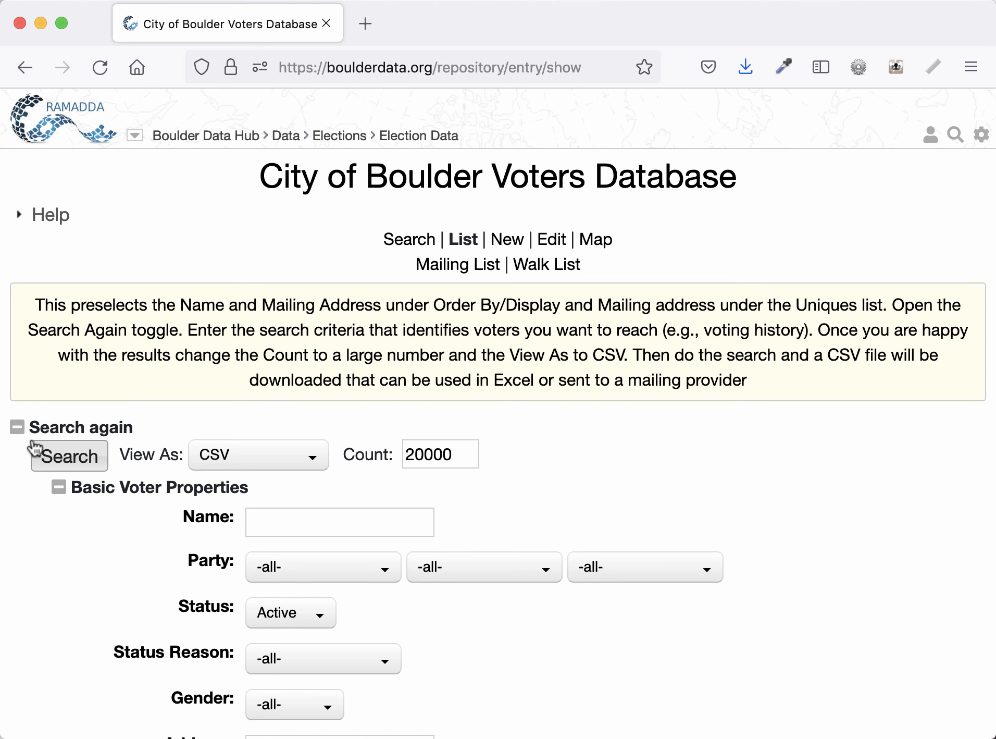
- Reopen the search form, collapse Basic Voter Properties and expand Order By/Display
{"action": "left_click", "coordinate": [51, 431]}
{"action": "left_click", "coordinate": [31, 436]}
{"action": "scroll", "coordinate": [113, 493], "scroll_direction": "down", "scroll_amount": 4}
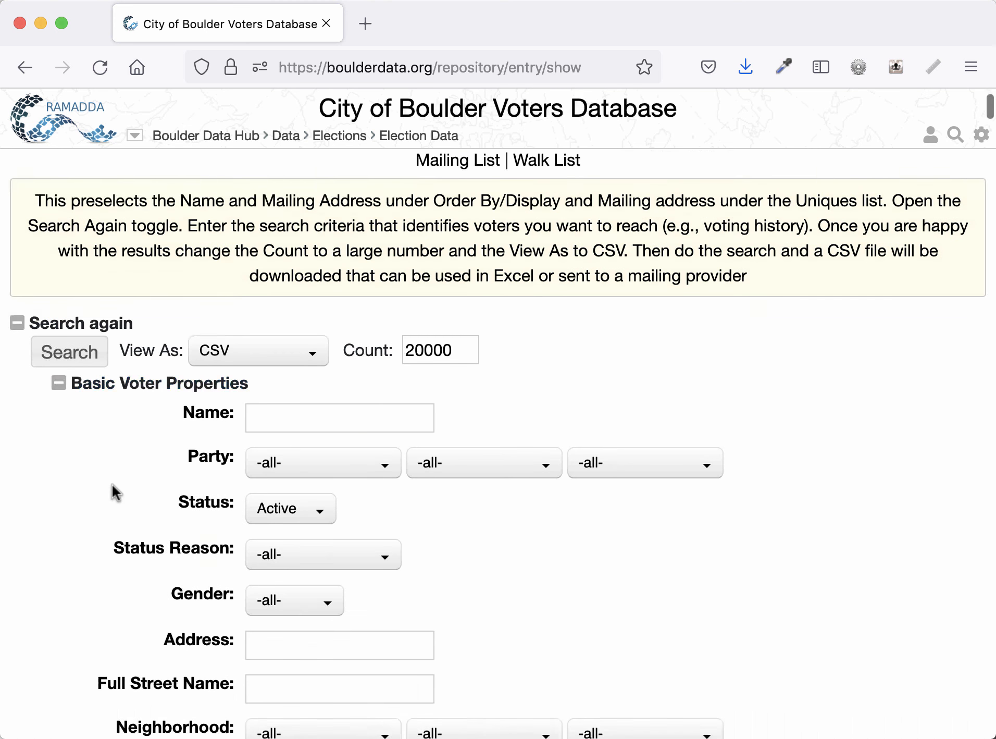
{"action": "left_click", "coordinate": [111, 376]}
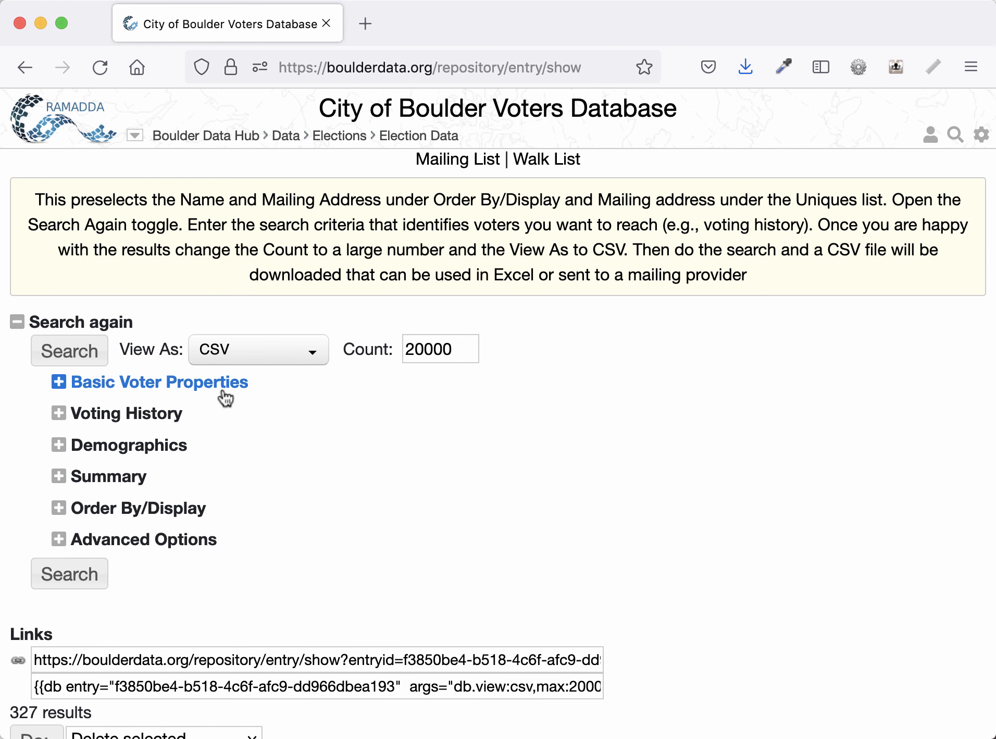
{"action": "left_click", "coordinate": [144, 508]}
{"action": "scroll", "coordinate": [66, 553], "scroll_direction": "down", "scroll_amount": 1}
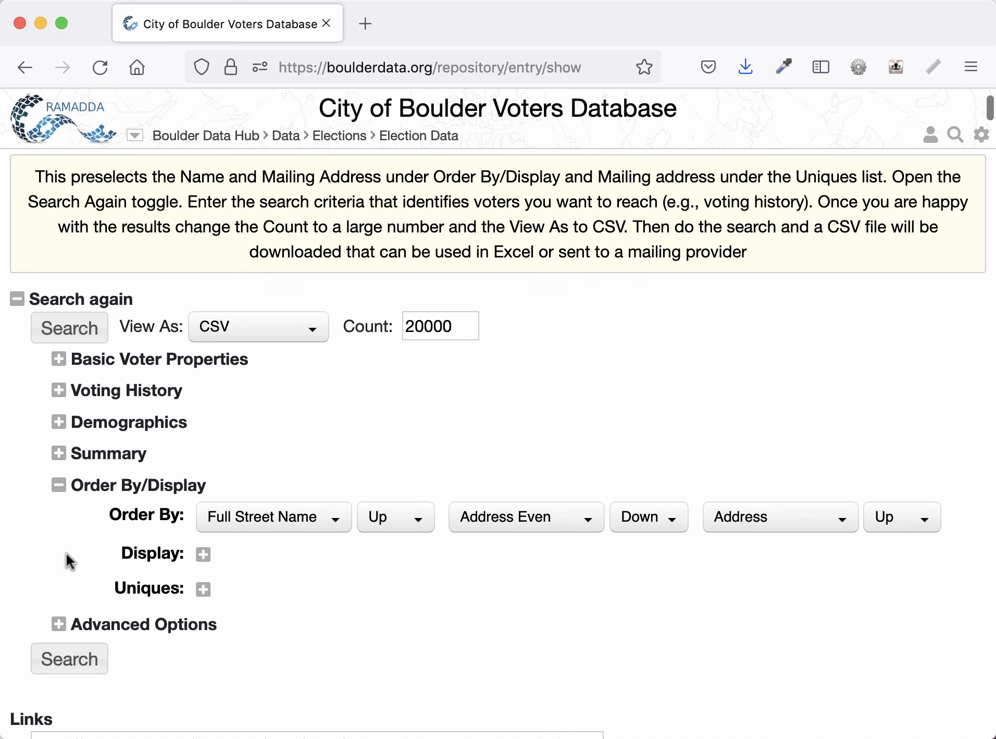
- Expand and collapse the Display and Uniques field lists to review their selections
{"action": "left_click", "coordinate": [204, 554]}
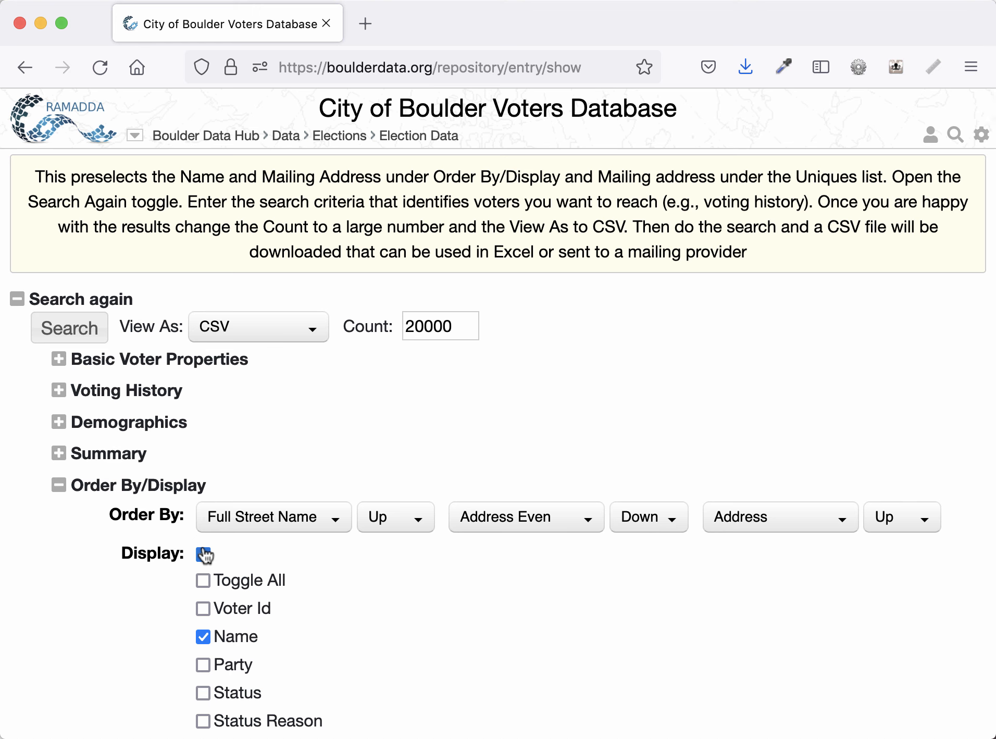
{"action": "left_click", "coordinate": [204, 554]}
{"action": "left_click", "coordinate": [204, 588]}
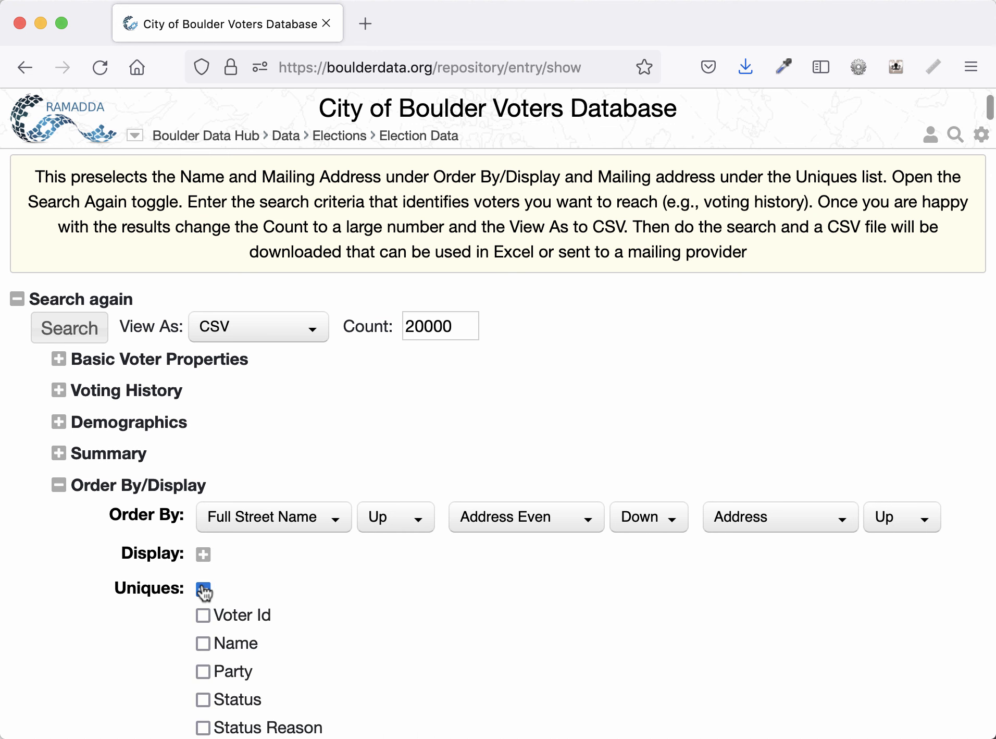
{"action": "left_click", "coordinate": [204, 589]}
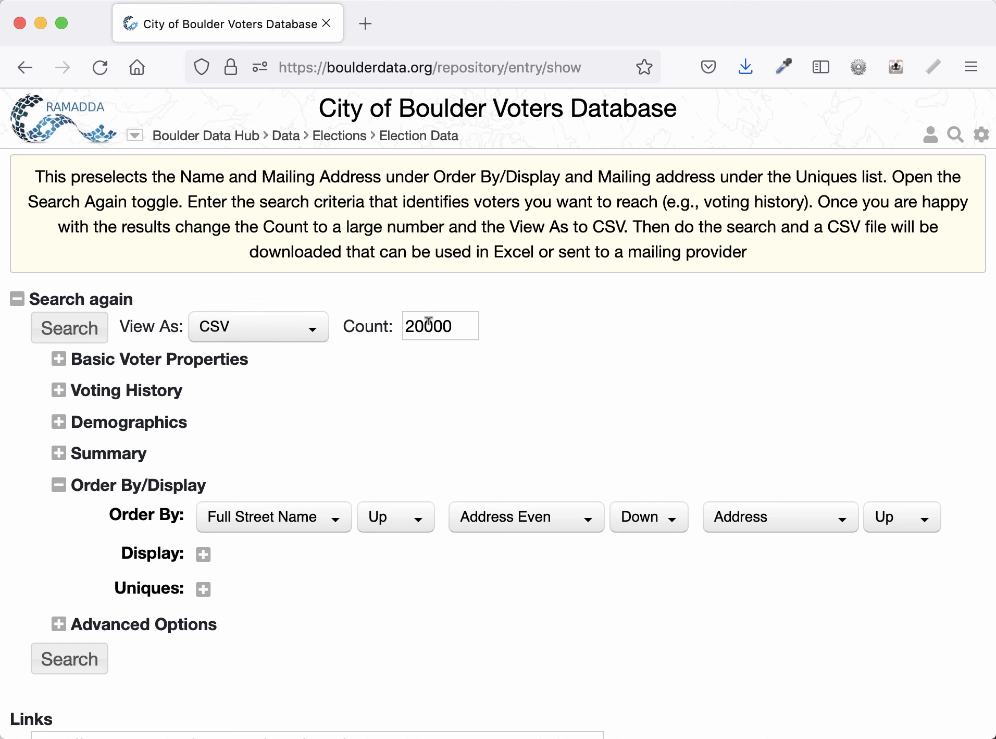
{"action": "scroll", "coordinate": [370, 298], "scroll_direction": "up", "scroll_amount": 3}
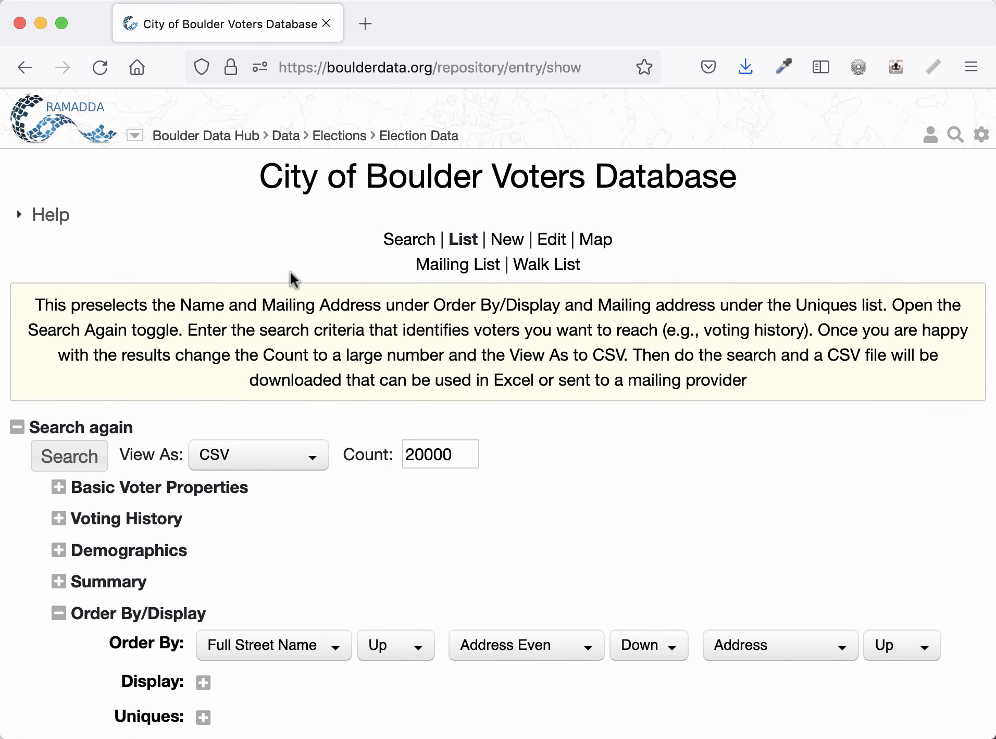